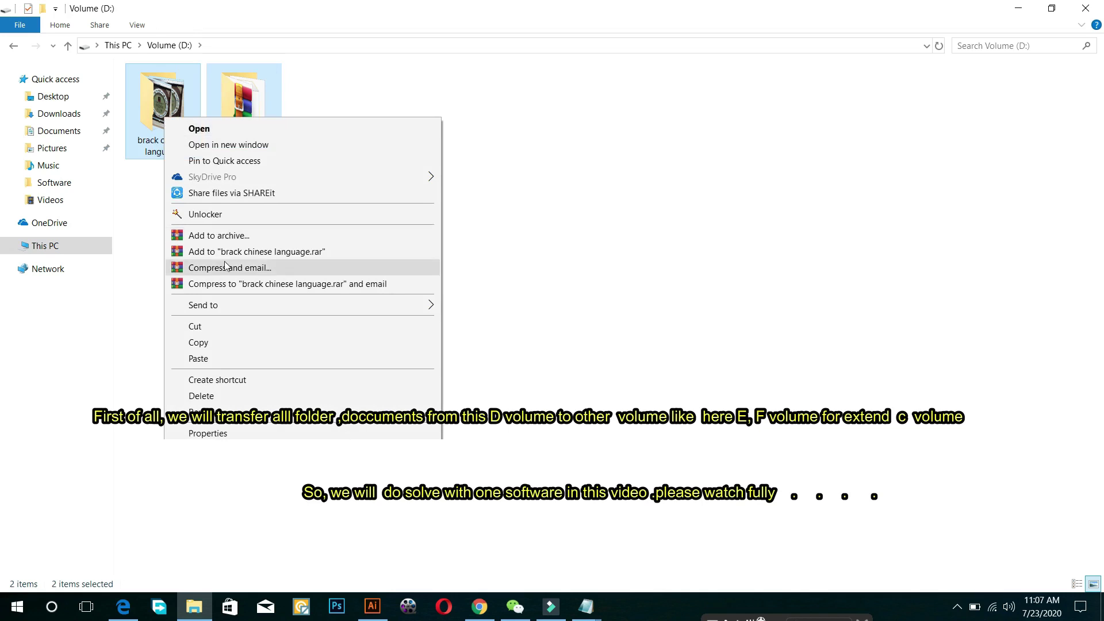
# Step: Move the "brack chinese language" and "Software" folders from Volume (D:) to Volume (E:)
pyautogui.click(233, 329)
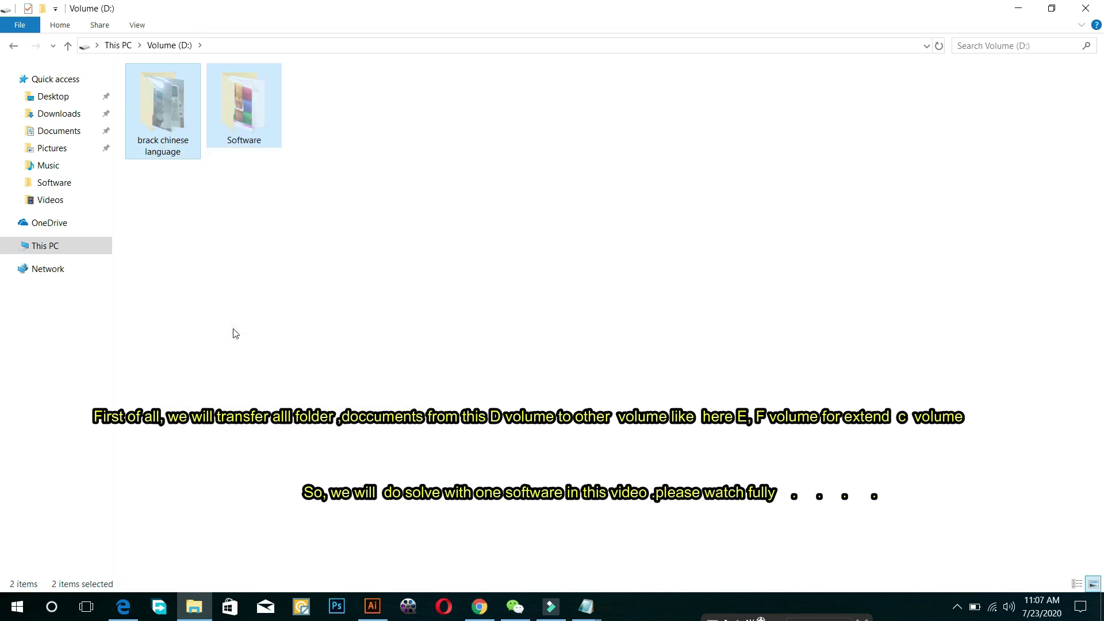
pyautogui.click(112, 49)
pyautogui.doubleClick(543, 204)
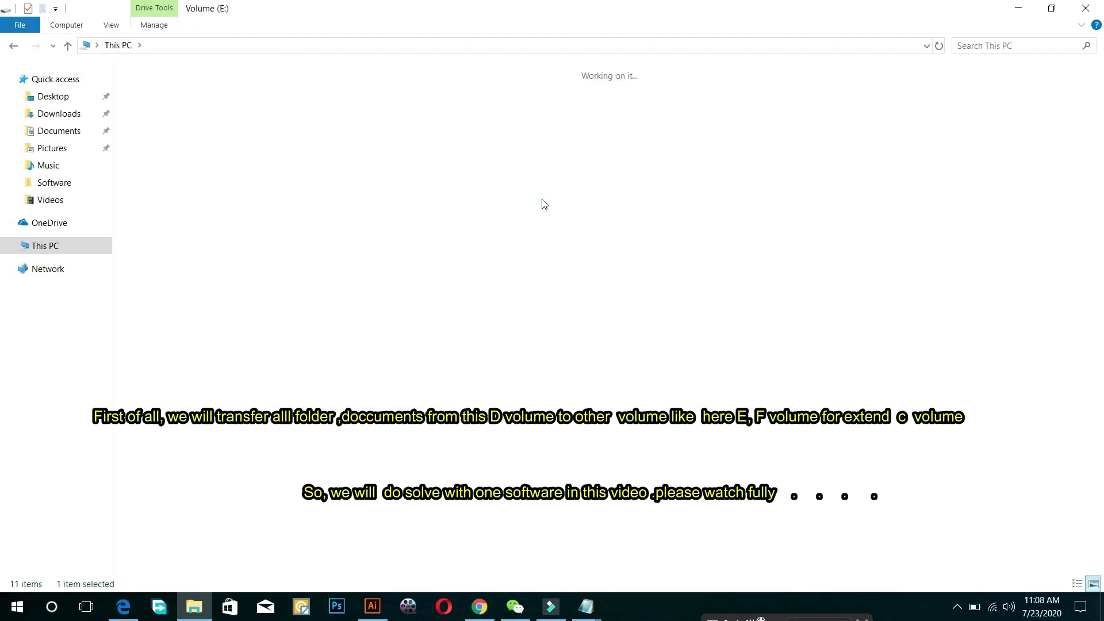
pyautogui.rightClick(523, 373)
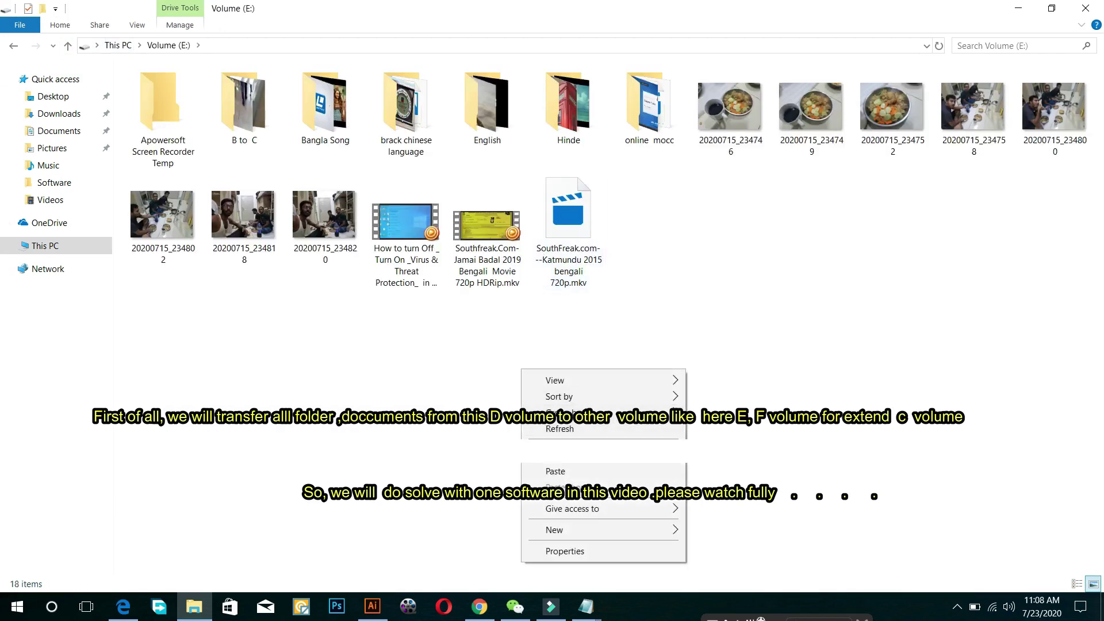
pyautogui.click(555, 471)
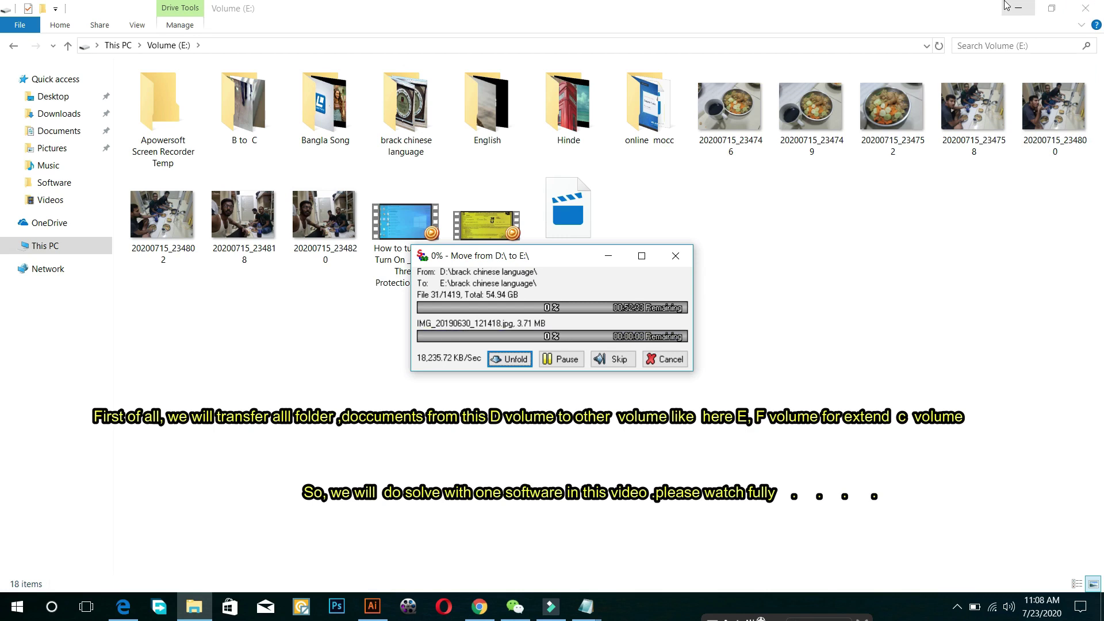
pyautogui.click(1093, 7)
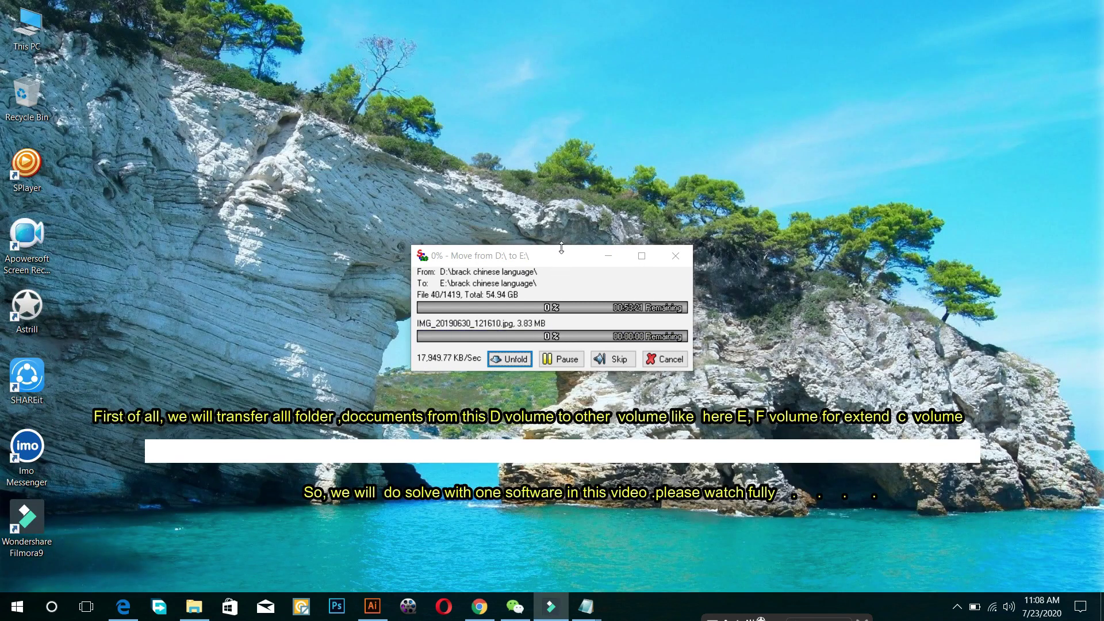
pyautogui.moveTo(561, 257); pyautogui.dragTo(536, 183)
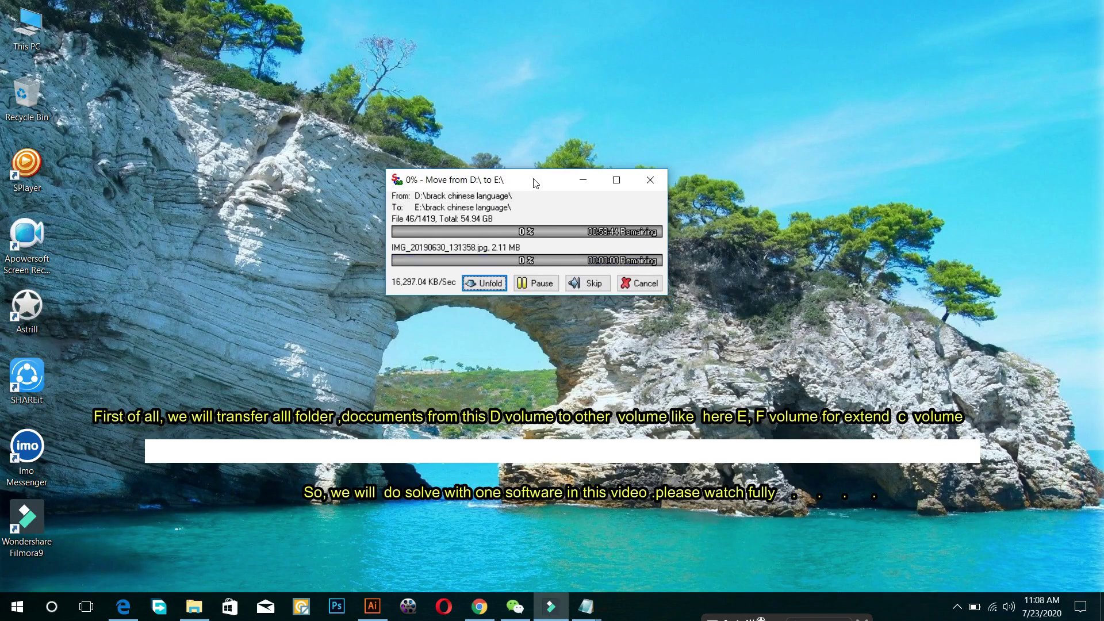
pyautogui.click(204, 596)
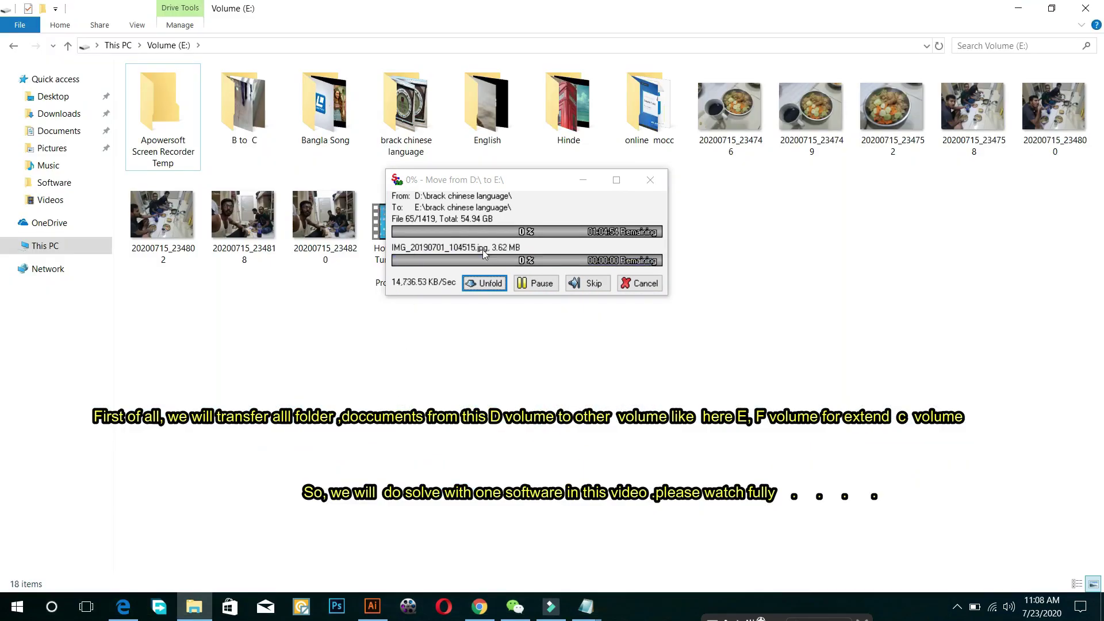
pyautogui.click(194, 607)
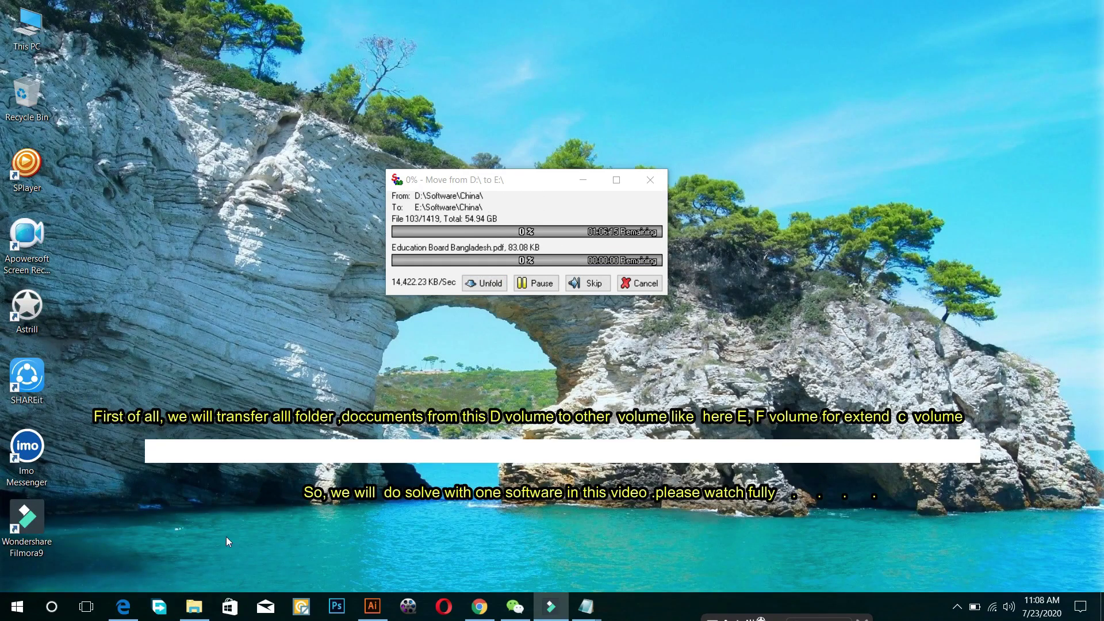
# Step: Bring back the file window, view the drives under This PC and shift the transfer progress window off them
pyautogui.click(196, 605)
pyautogui.click(118, 45)
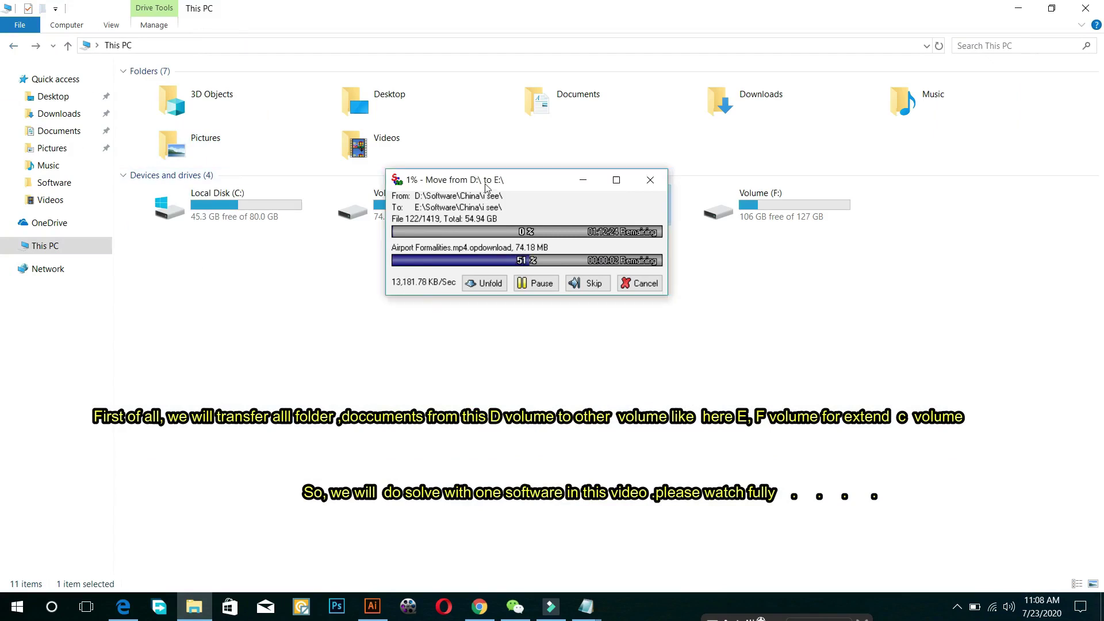
pyautogui.moveTo(485, 188); pyautogui.dragTo(452, 320)
pyautogui.click(475, 276)
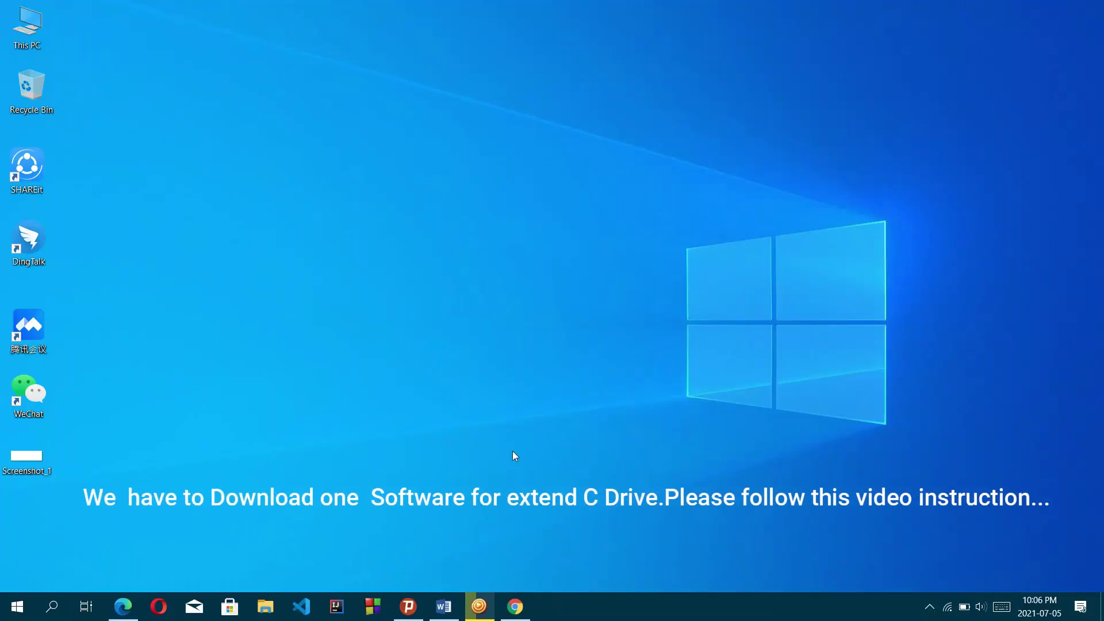
# Step: Switch to Chrome and search Google for "softwarei informer"
pyautogui.click(515, 606)
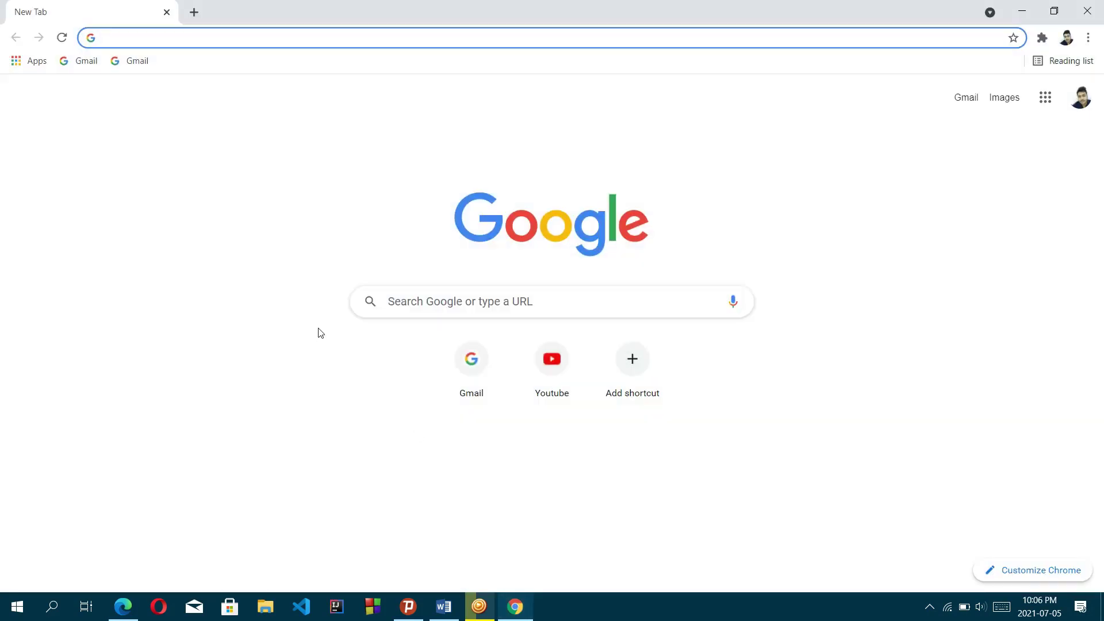
pyautogui.click(449, 305)
pyautogui.write('sof')
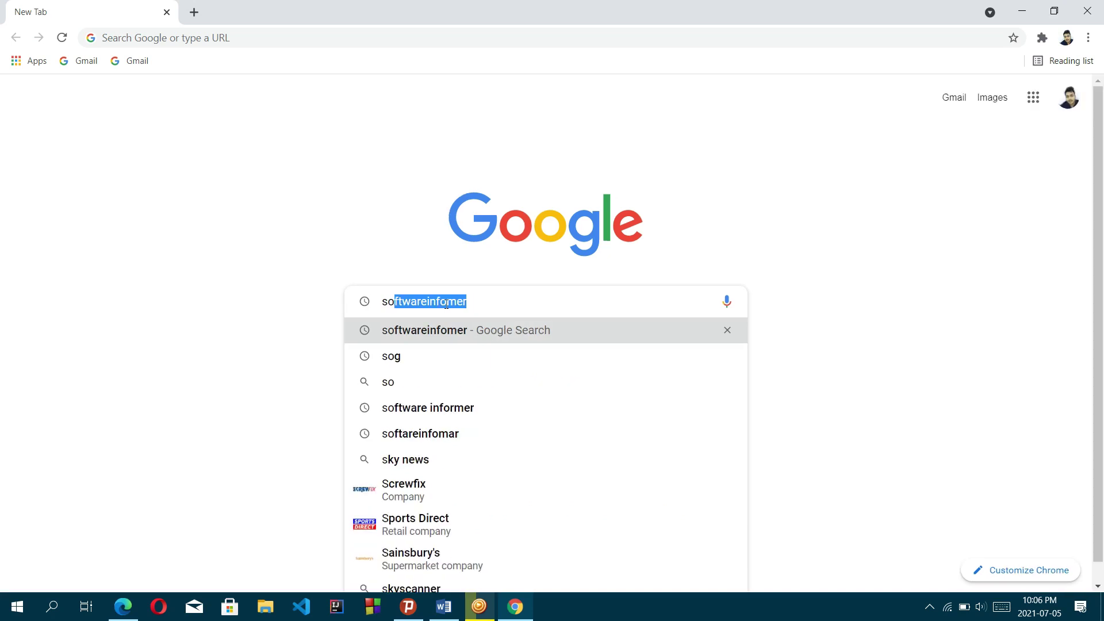
pyautogui.write('tware')
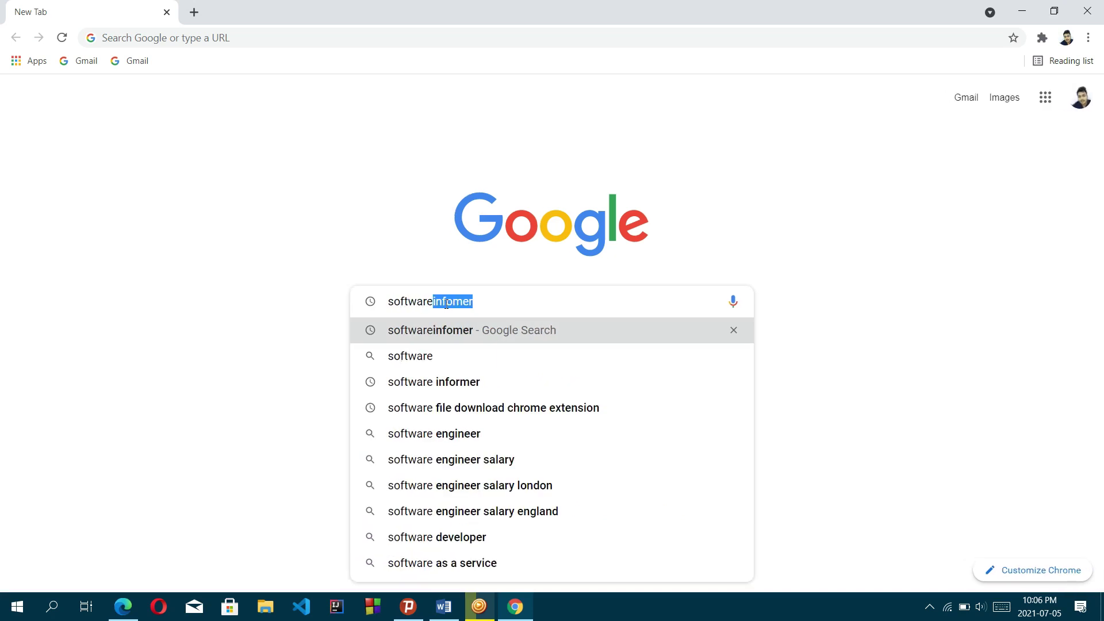
pyautogui.write('i ')
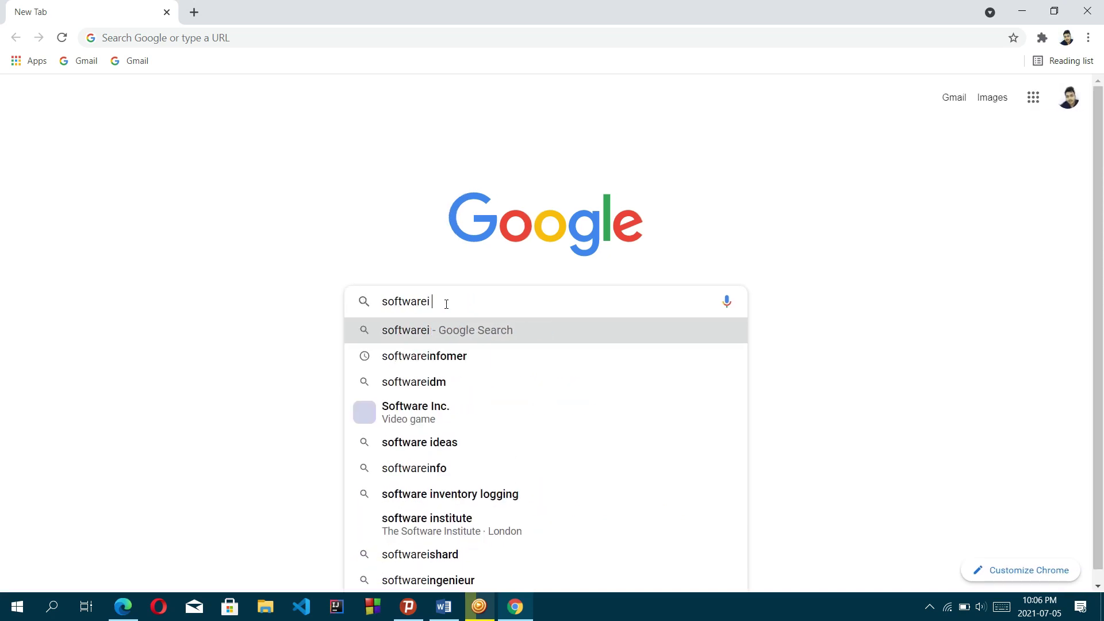
pyautogui.write('informer')
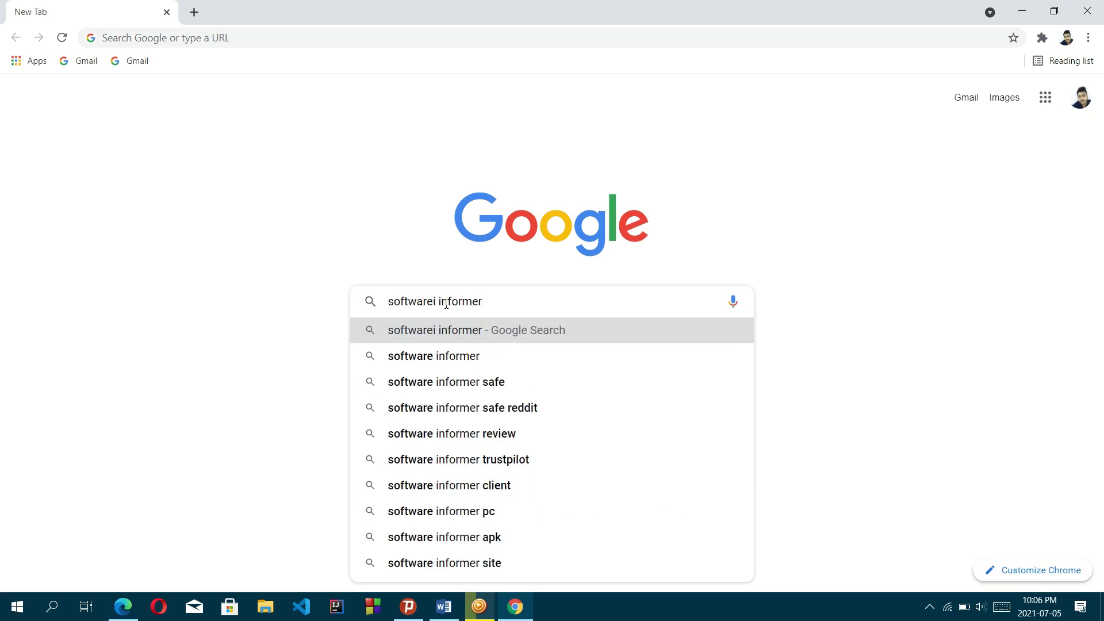
pyautogui.press('Return')
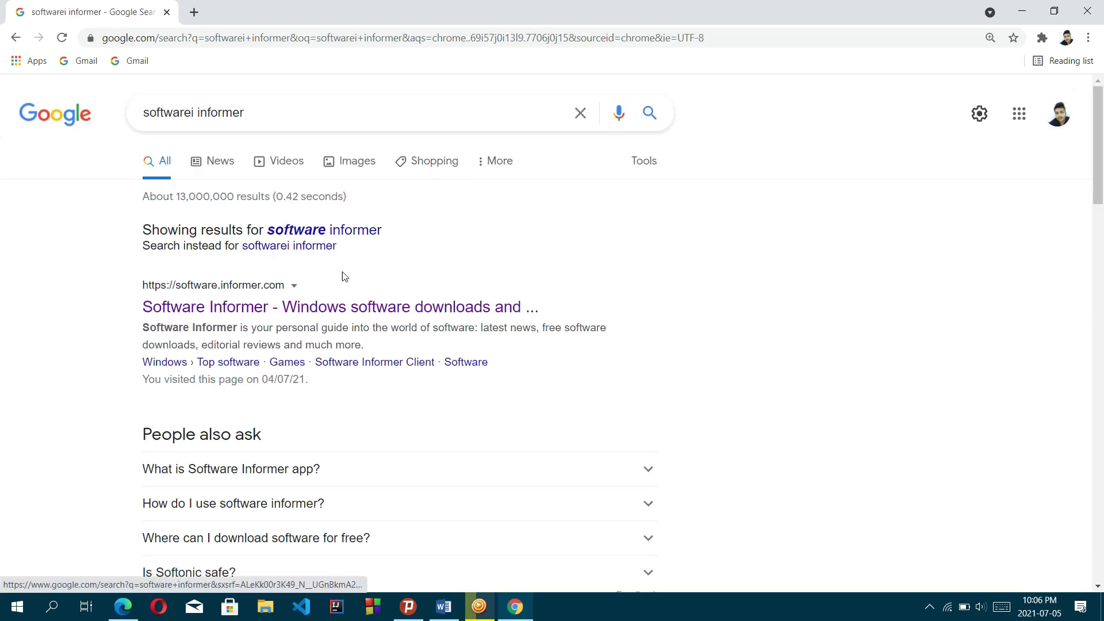
# Step: Open the Software Informer website, software.informer.com, from the search results
pyautogui.moveTo(138, 285); pyautogui.dragTo(298, 281)
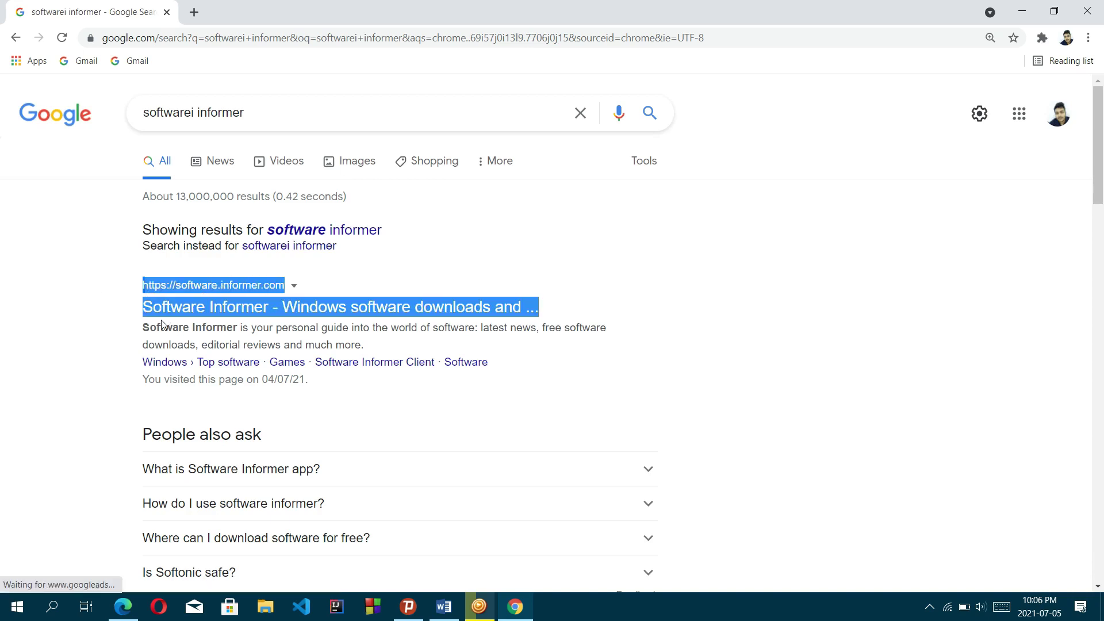
pyautogui.click(110, 330)
pyautogui.click(217, 308)
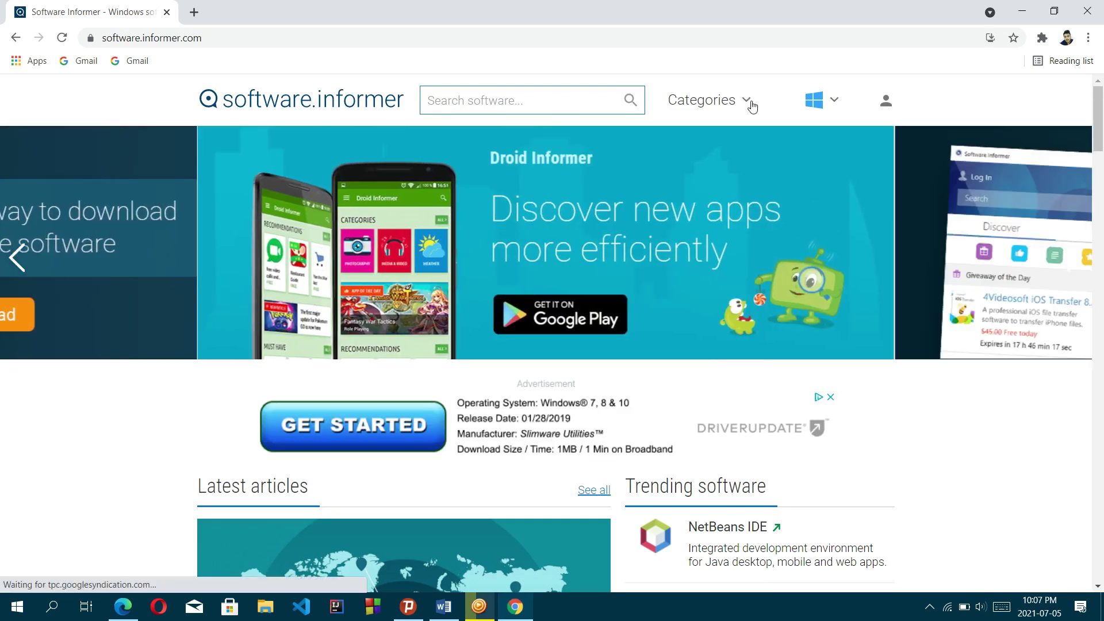
# Step: Browse to the Disk Management subcategory of the System Tools software category
pyautogui.click(746, 102)
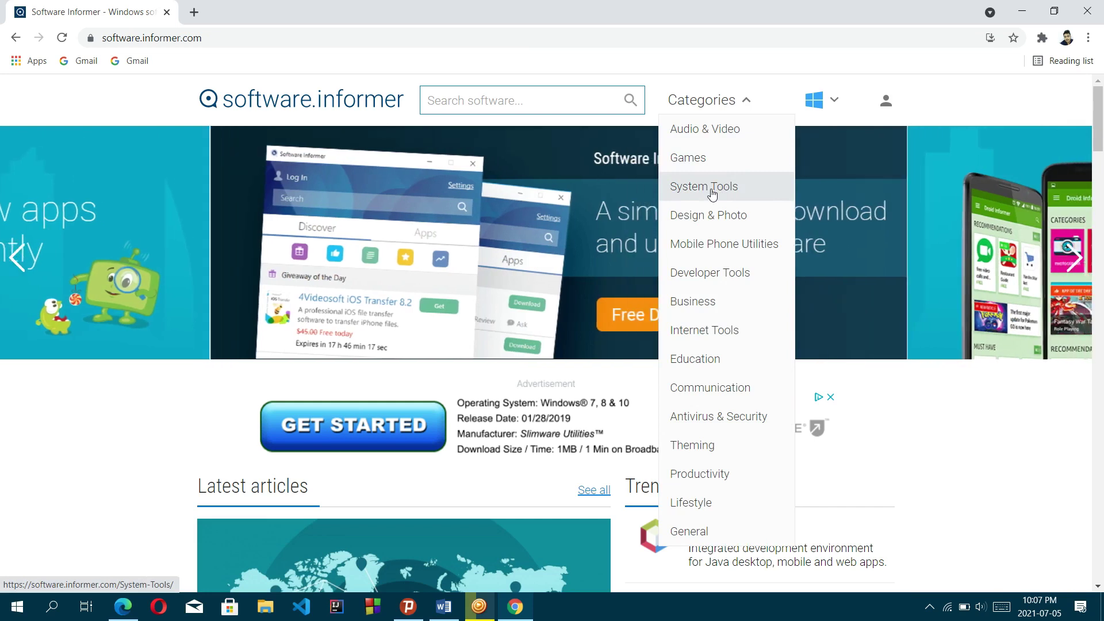
pyautogui.click(712, 194)
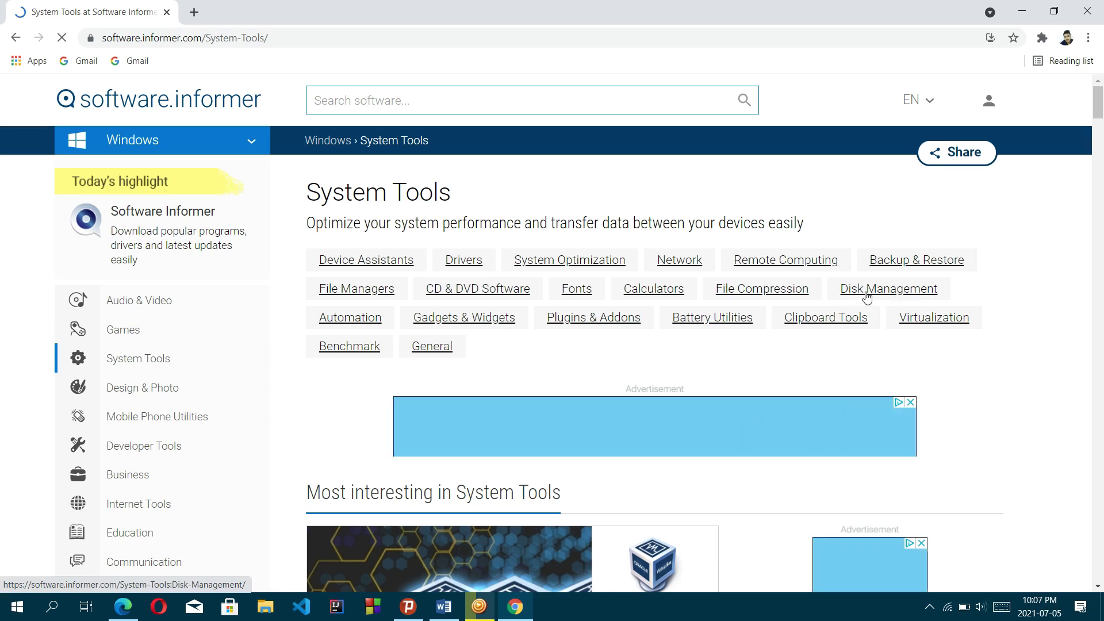
pyautogui.click(867, 289)
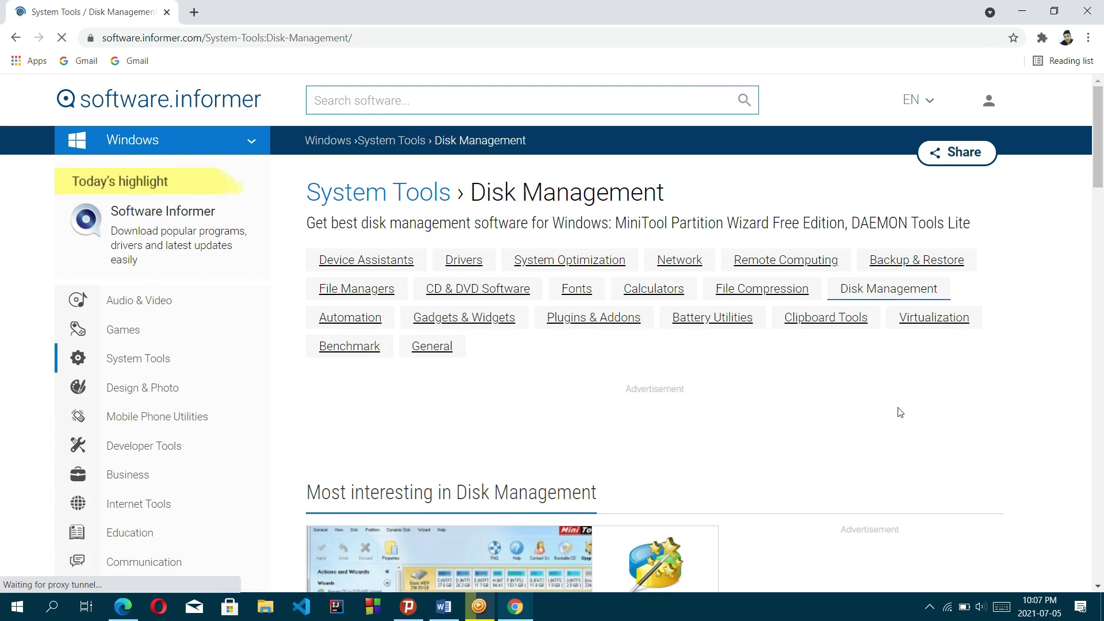
# Step: Find the free MiniTool Partition Wizard 12.3 described as a partition manager for Windows OS among the top-rated tools and open its page
pyautogui.scroll(-4, 899, 412)
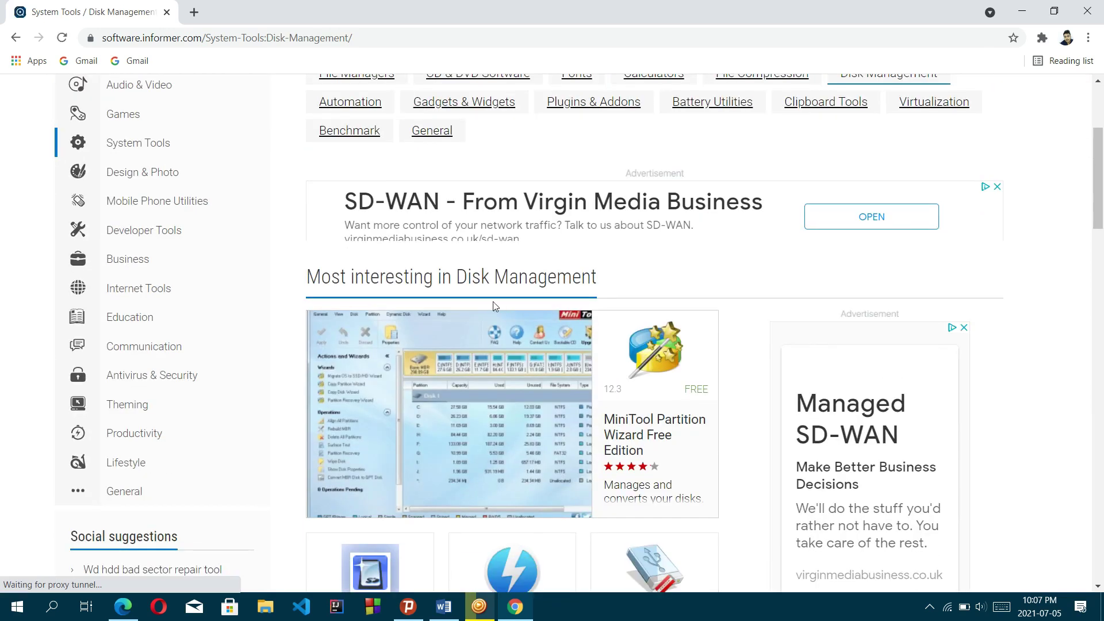
pyautogui.moveTo(460, 279); pyautogui.dragTo(633, 281)
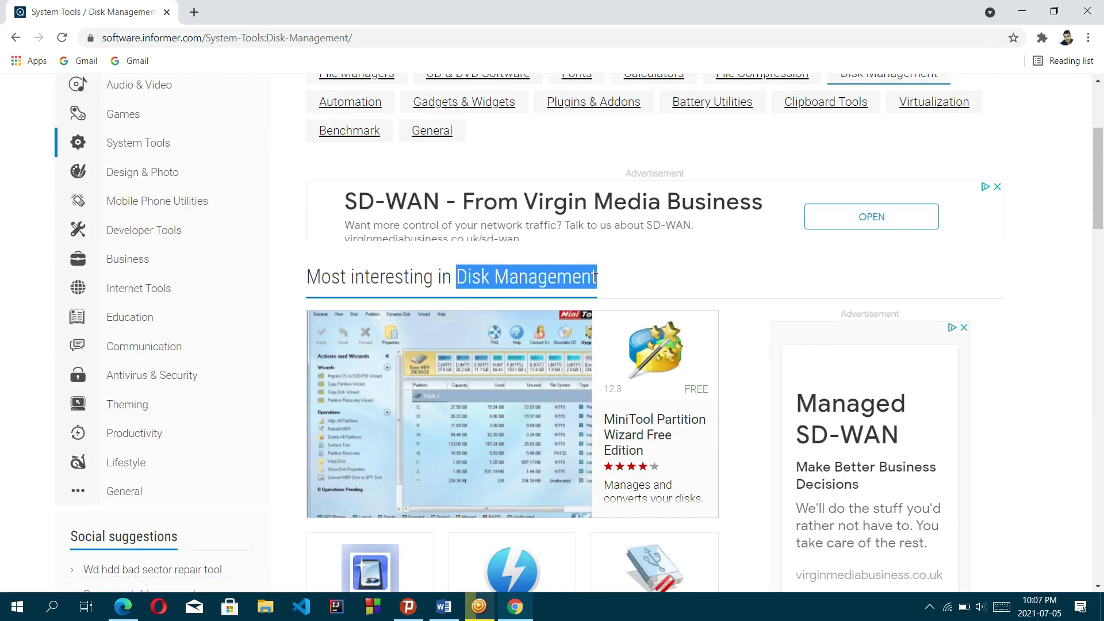
pyautogui.scroll(-3, 686, 378)
pyautogui.scroll(-2, 686, 377)
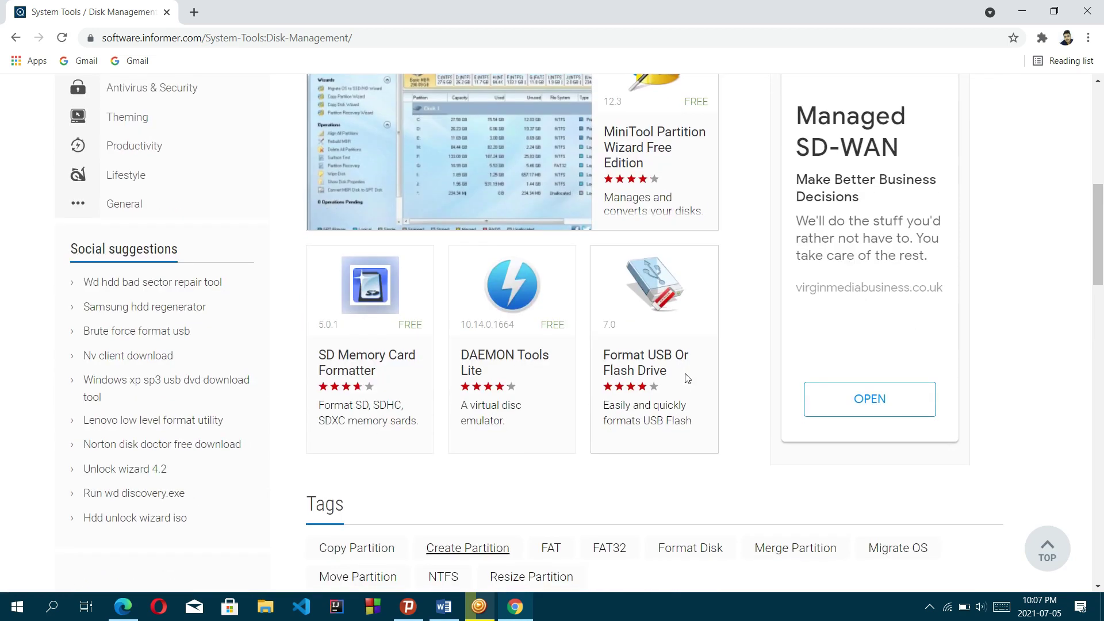
pyautogui.scroll(-4, 686, 378)
pyautogui.scroll(-5, 688, 377)
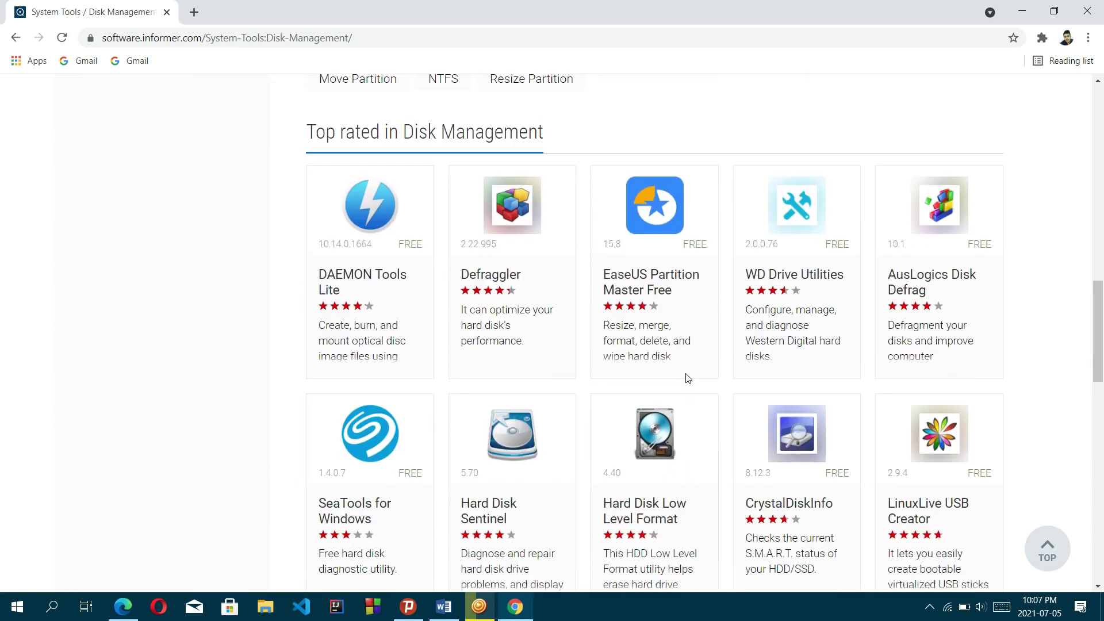
pyautogui.scroll(-4, 688, 377)
pyautogui.scroll(-4, 688, 378)
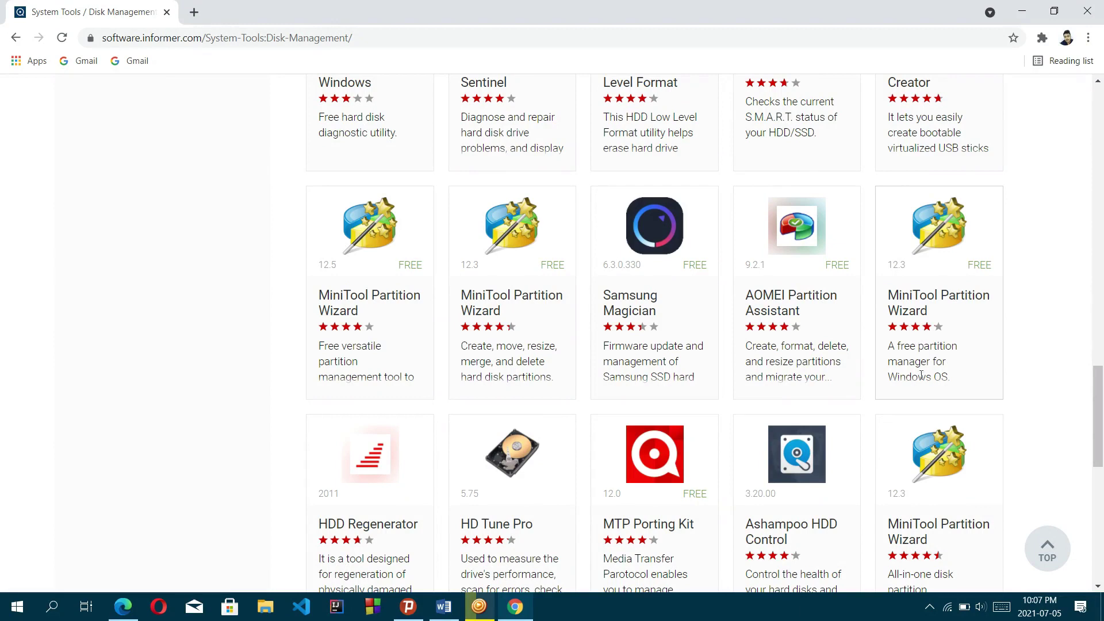
pyautogui.moveTo(919, 376); pyautogui.dragTo(896, 378)
pyautogui.click(1037, 361)
pyautogui.click(911, 299)
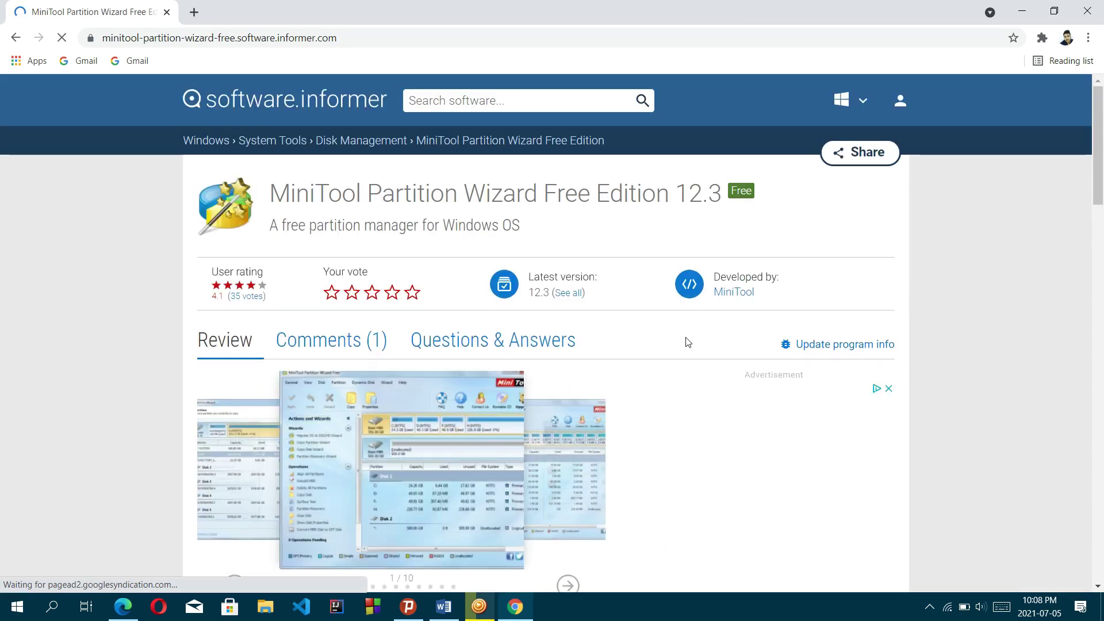
# Step: Download the MiniTool Partition Wizard Free Edition 12.3 installer, pw1203-free-online.exe, from its product page
pyautogui.scroll(-1, 688, 342)
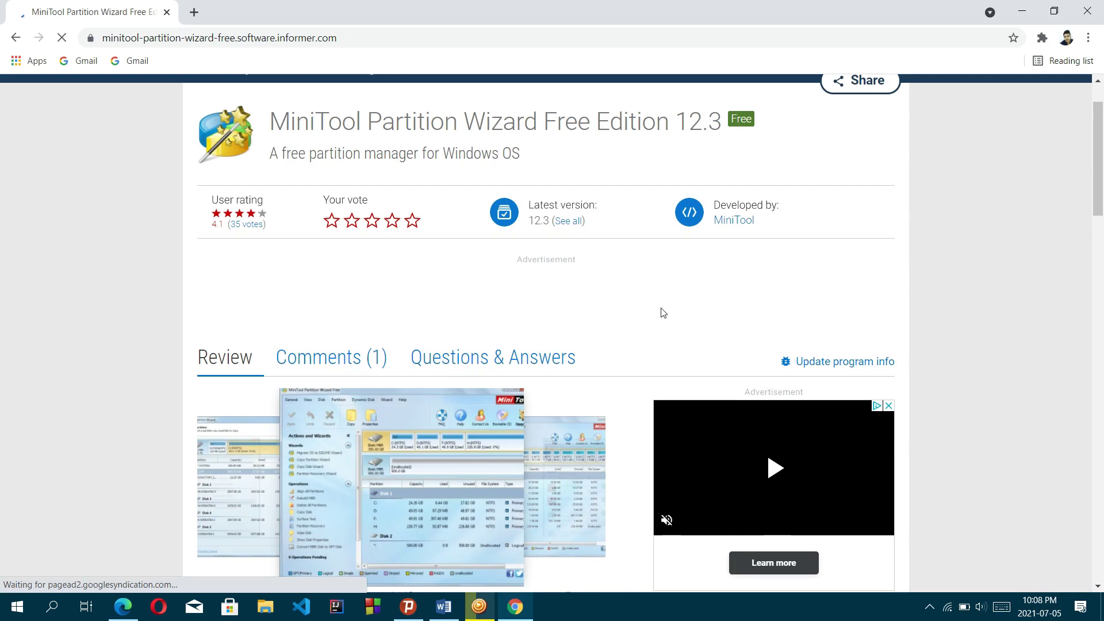
pyautogui.moveTo(271, 119); pyautogui.dragTo(721, 122)
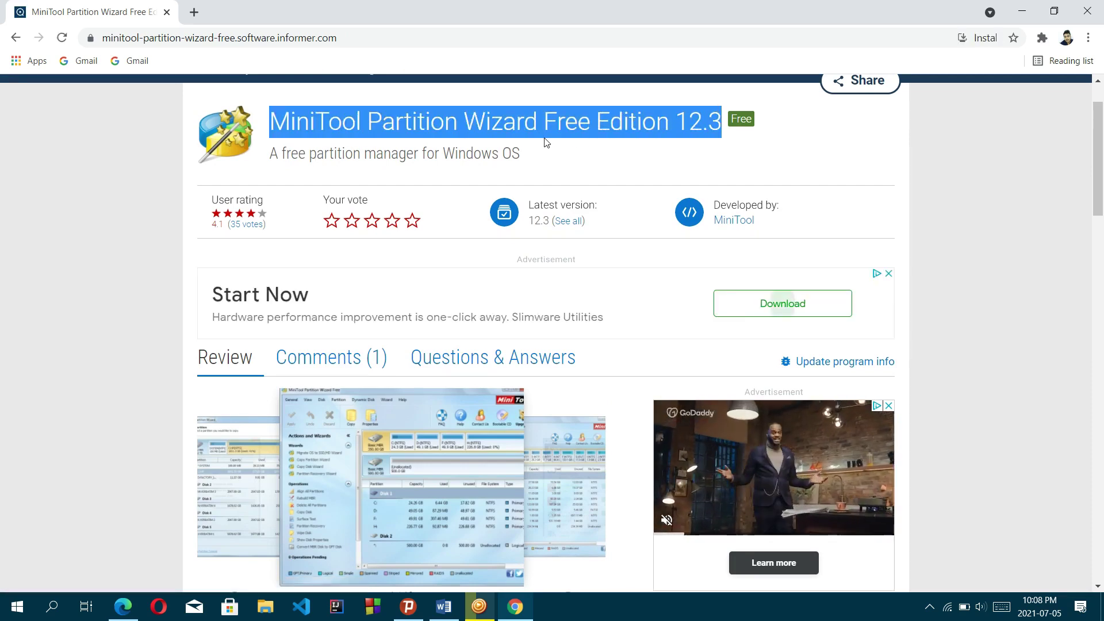
pyautogui.scroll(-2, 545, 140)
pyautogui.scroll(-2, 418, 277)
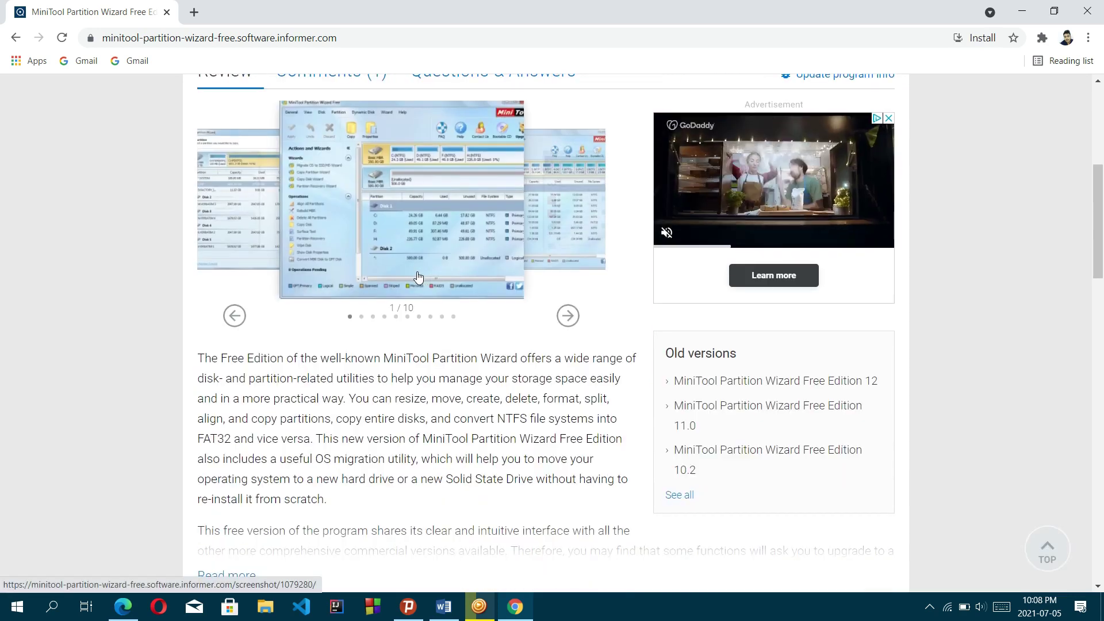
pyautogui.scroll(-5, 418, 278)
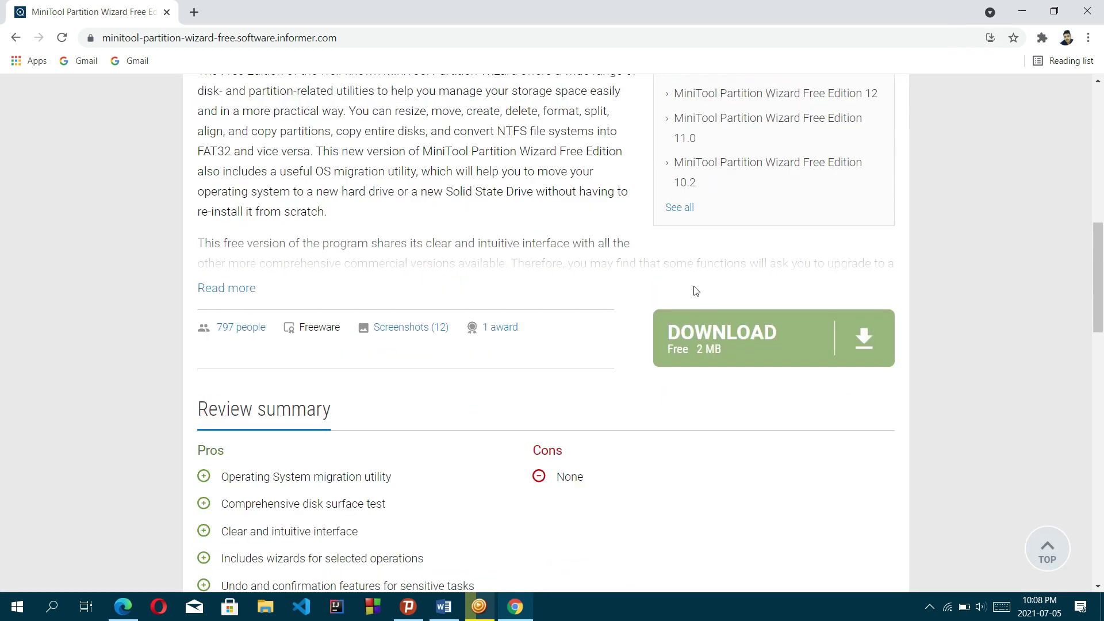
pyautogui.click(842, 340)
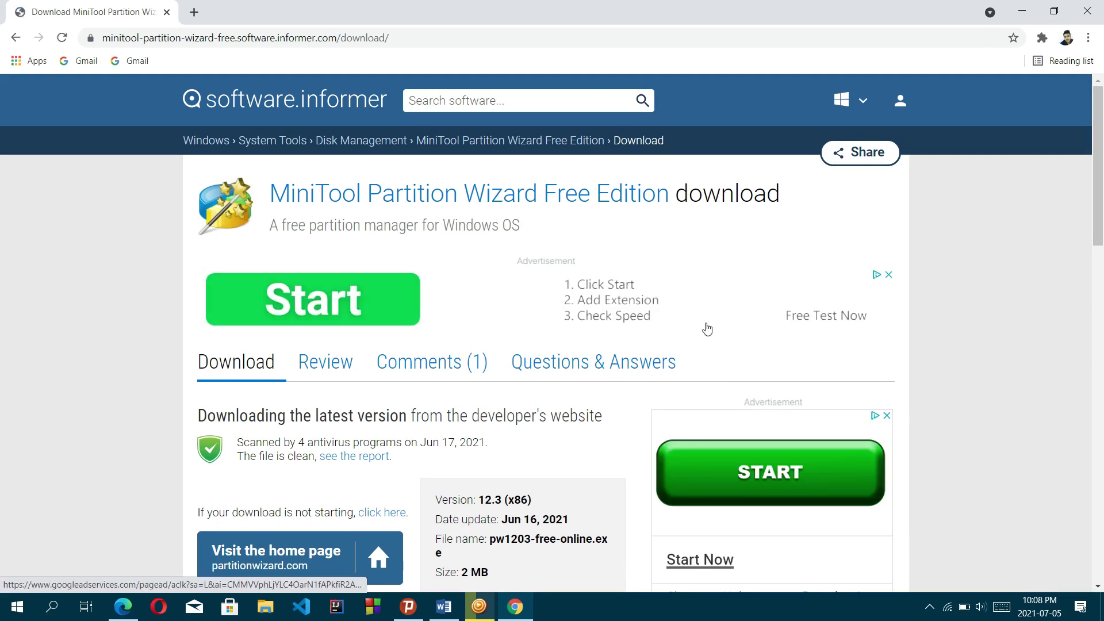
pyautogui.scroll(-1, 566, 327)
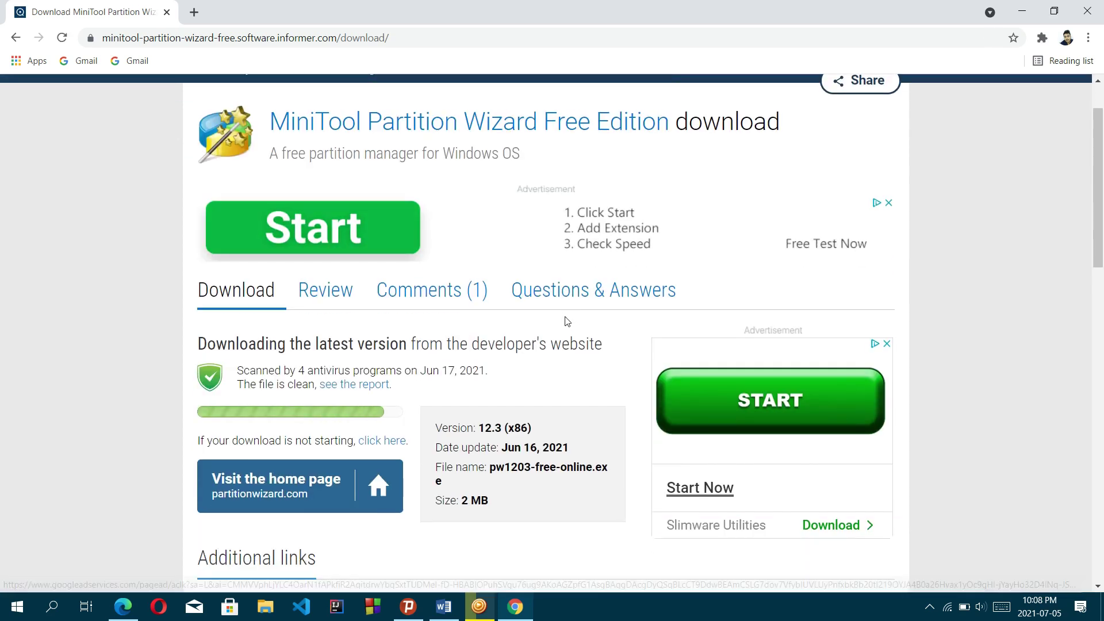
pyautogui.scroll(1, 544, 313)
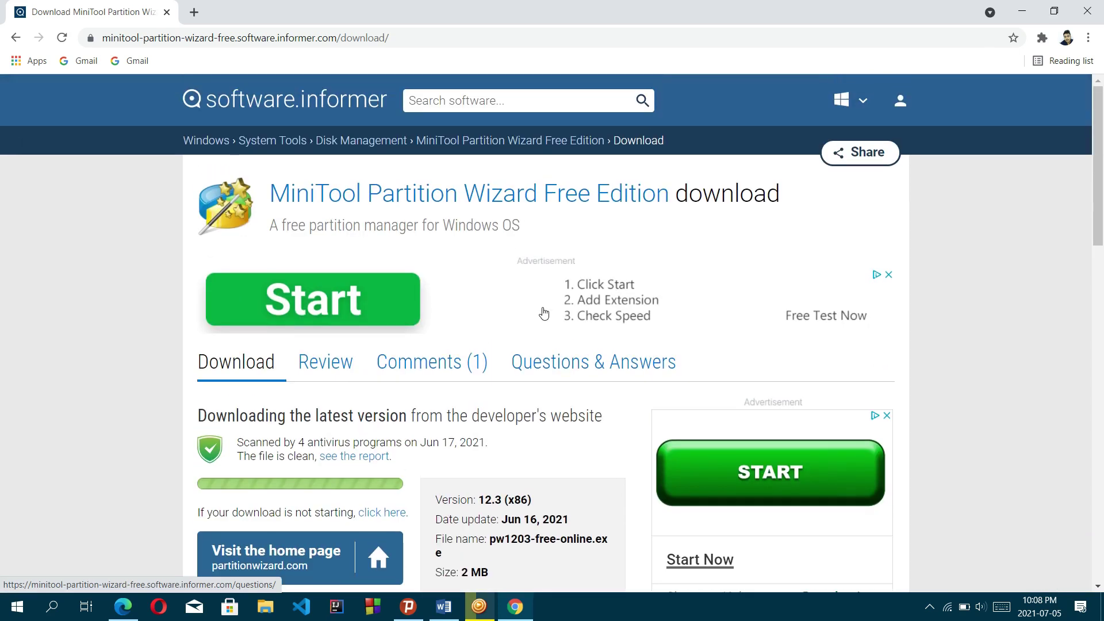
pyautogui.scroll(-2, 546, 315)
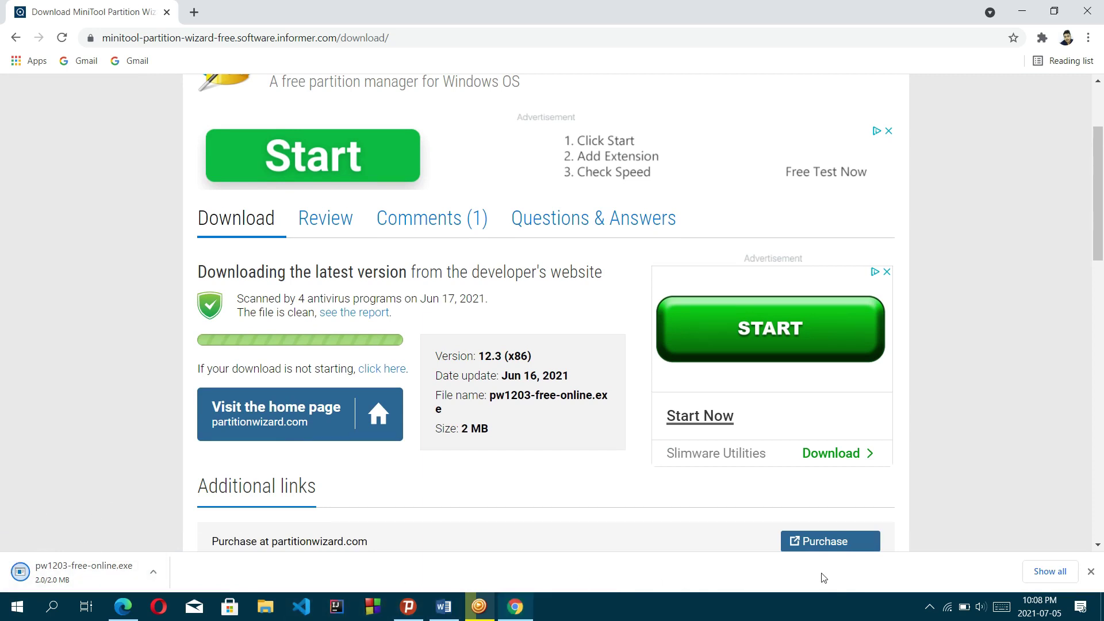
# Step: Review the browser's full download list, minimize the browser, and open the Downloads folder in File Explorer
pyautogui.click(1049, 572)
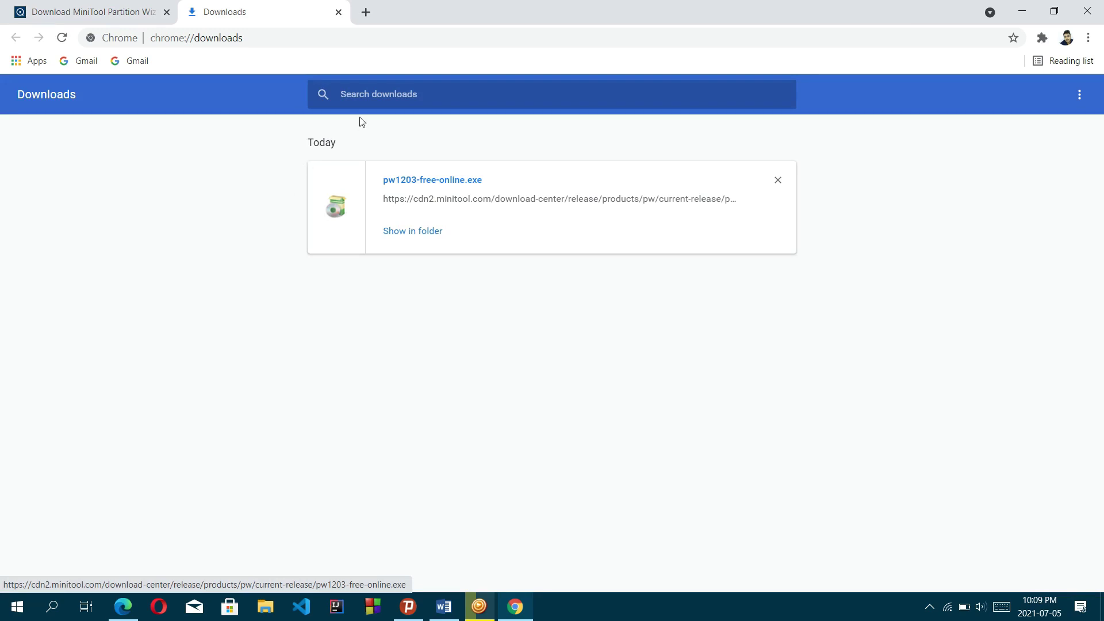
pyautogui.click(1022, 11)
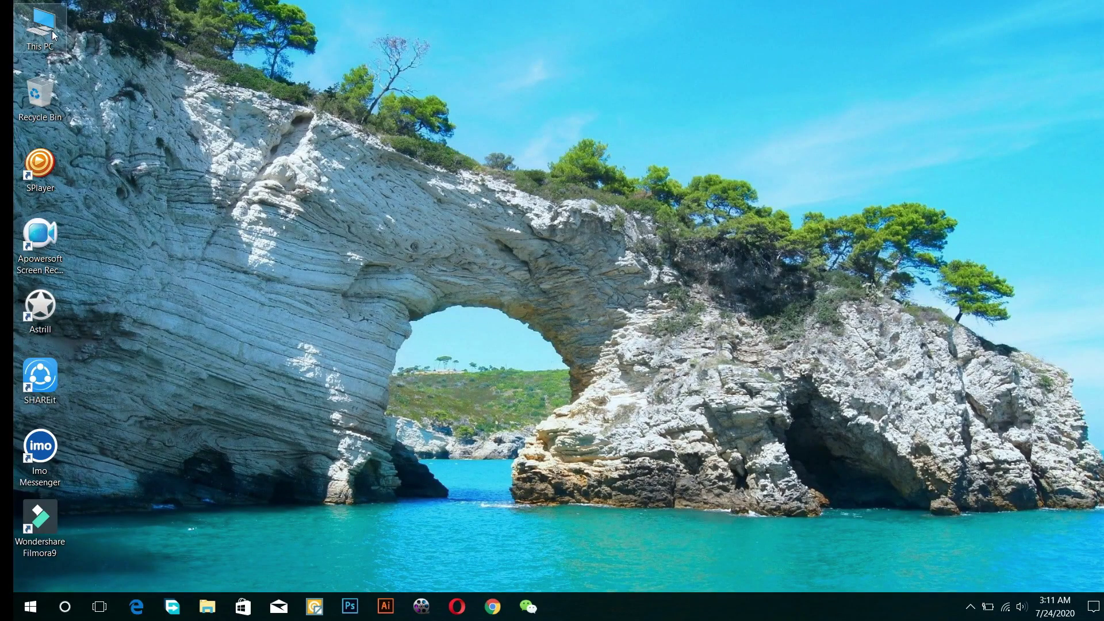
pyautogui.doubleClick(52, 33)
pyautogui.click(86, 114)
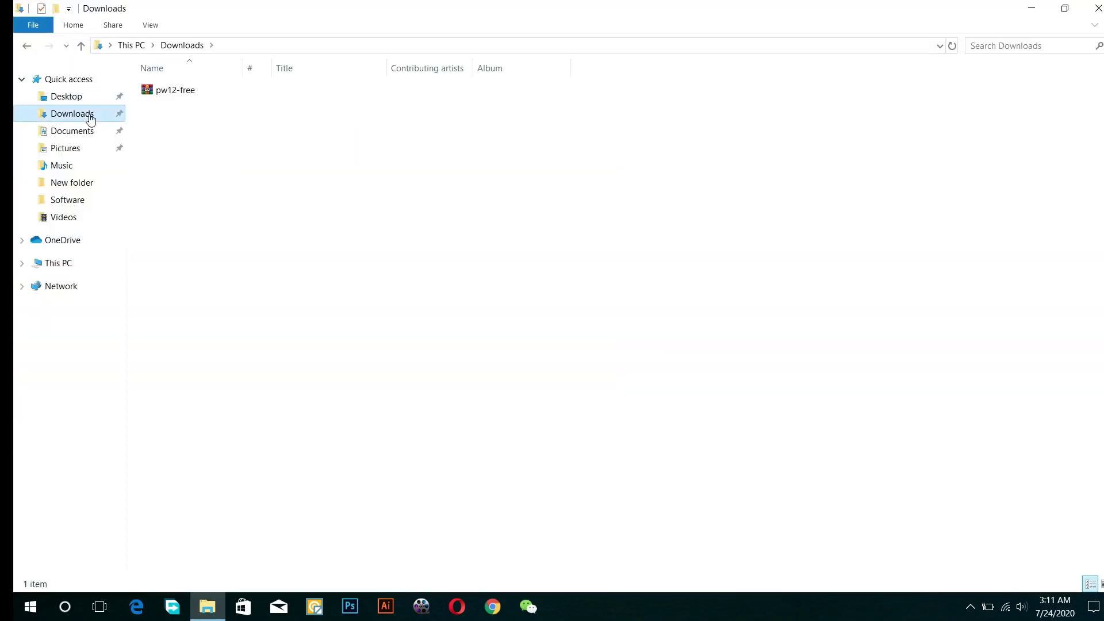
# Step: Extract the pw12-free archive directly into the Downloads folder
pyautogui.click(174, 95)
pyautogui.rightClick(175, 94)
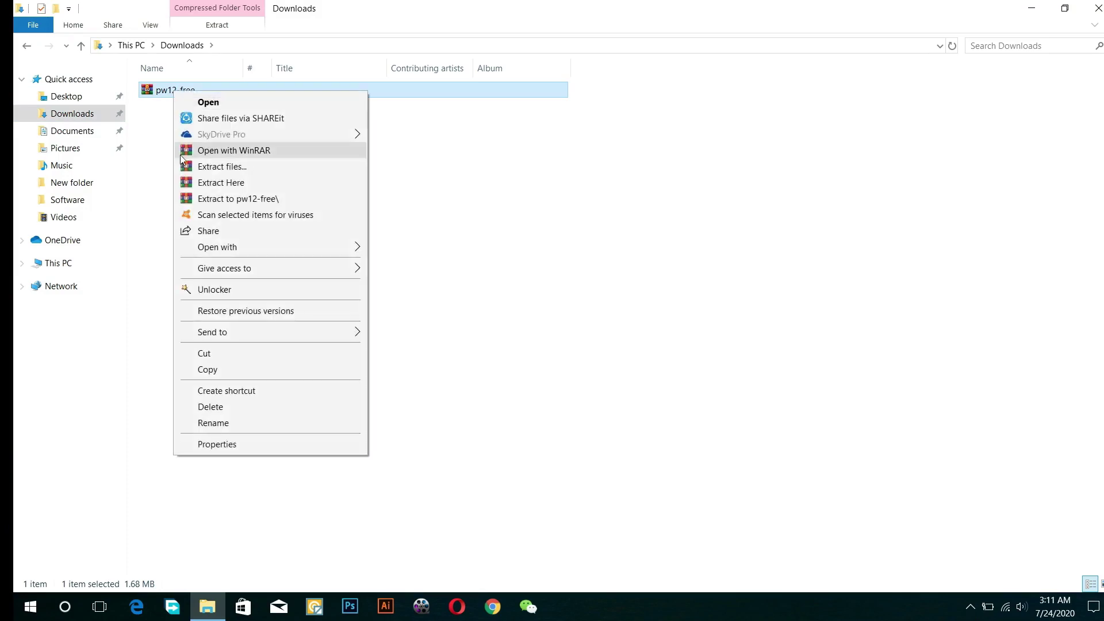
pyautogui.click(238, 198)
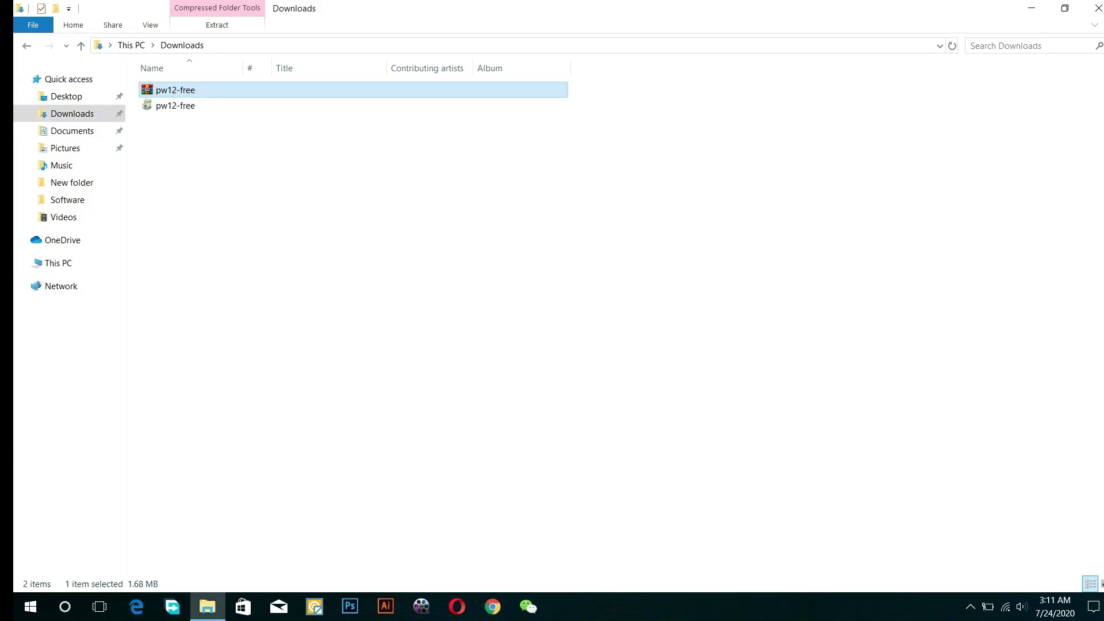
# Step: Run the extracted pw12-free installer and install MiniTool Partition Wizard Free with ShadowMaker Free, using the folder C:\Program Files\MiniTool Partition Wizard 12
pyautogui.doubleClick(176, 107)
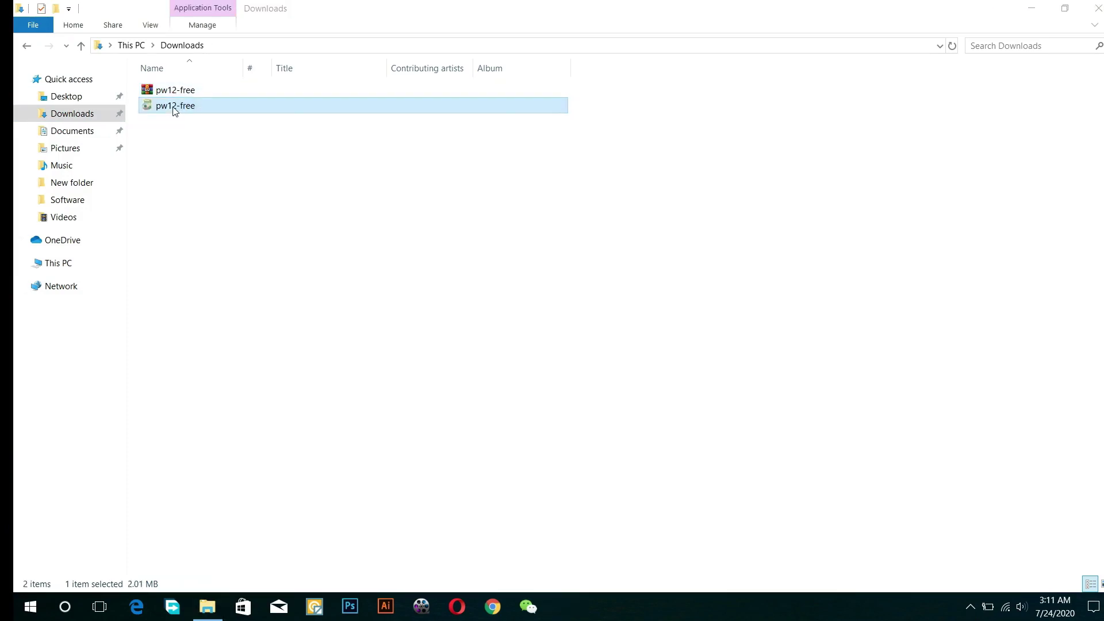
pyautogui.click(566, 337)
pyautogui.click(602, 353)
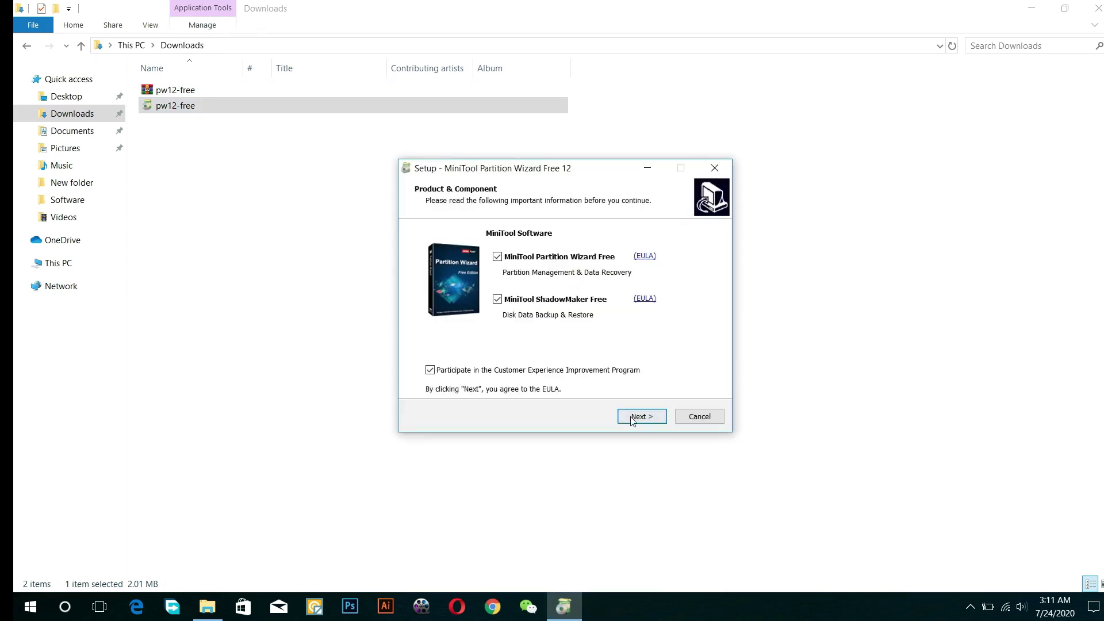
pyautogui.click(635, 417)
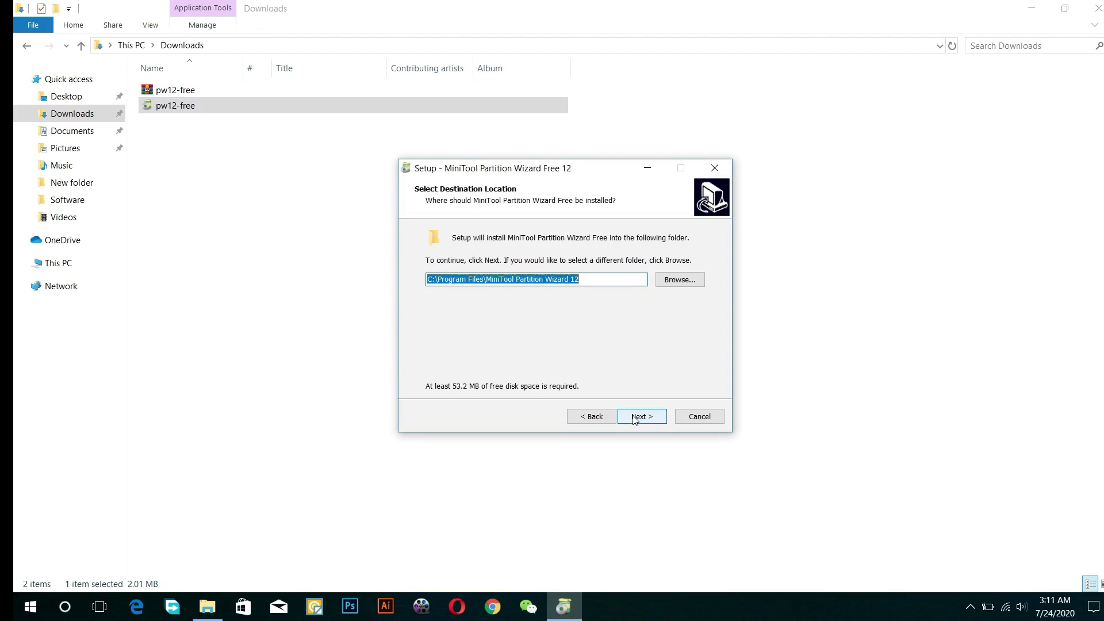
pyautogui.click(634, 419)
pyautogui.click(605, 372)
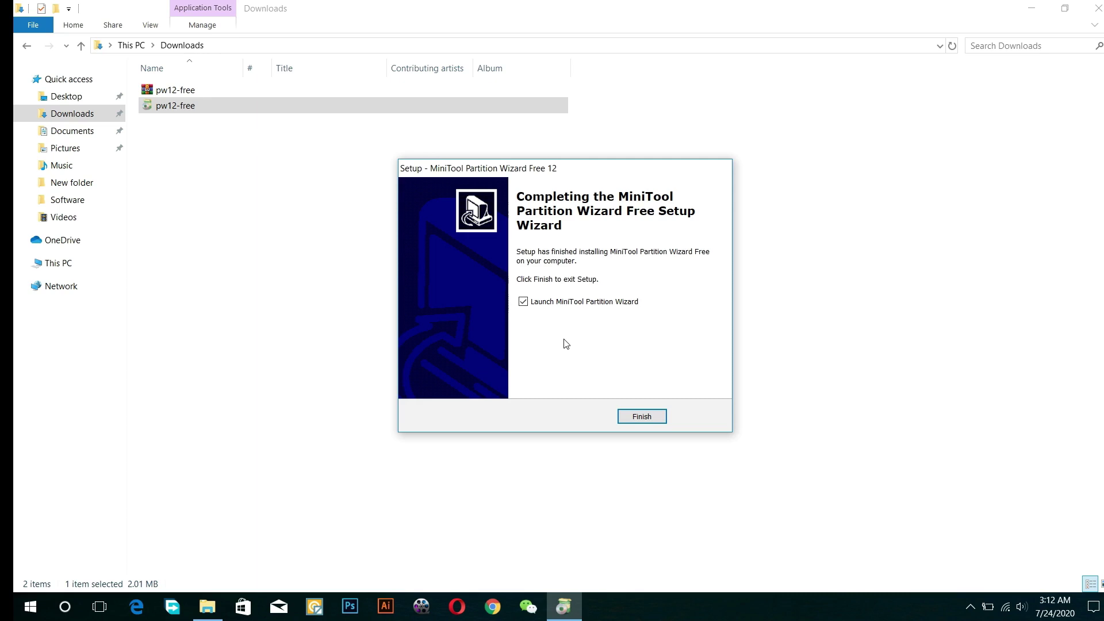
# Step: Finish the setup with MiniTool Partition Wizard launching, and close the Downloads window and the program's message popup
pyautogui.click(655, 416)
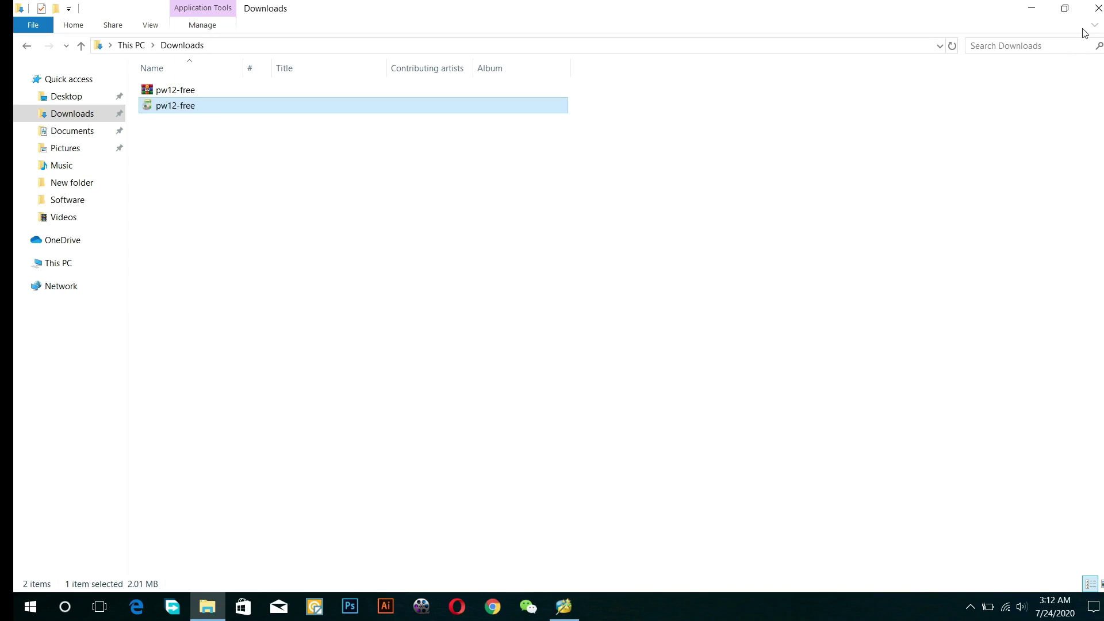
pyautogui.click(1095, 8)
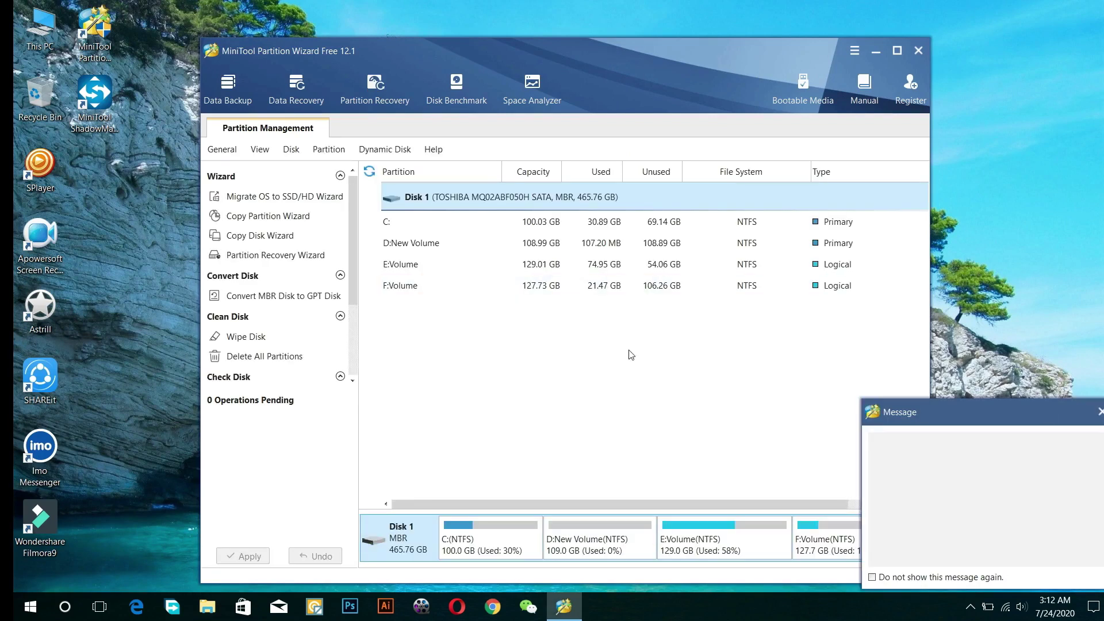
pyautogui.click(1099, 414)
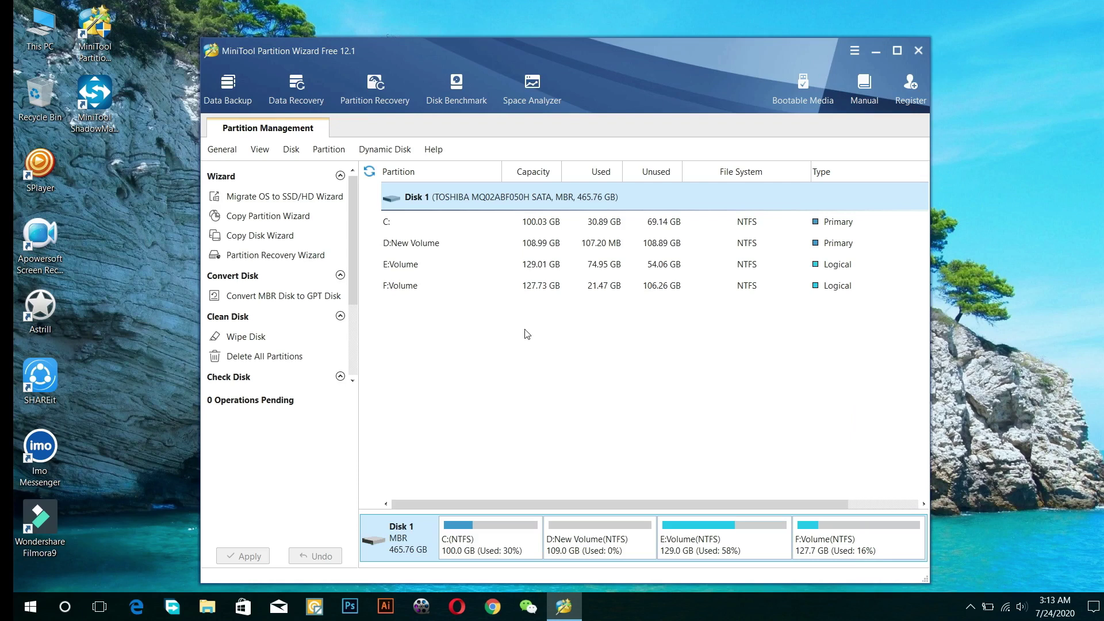
# Step: Extend partition C by taking about 20.31 GB of free space from D: New Volume
pyautogui.click(406, 219)
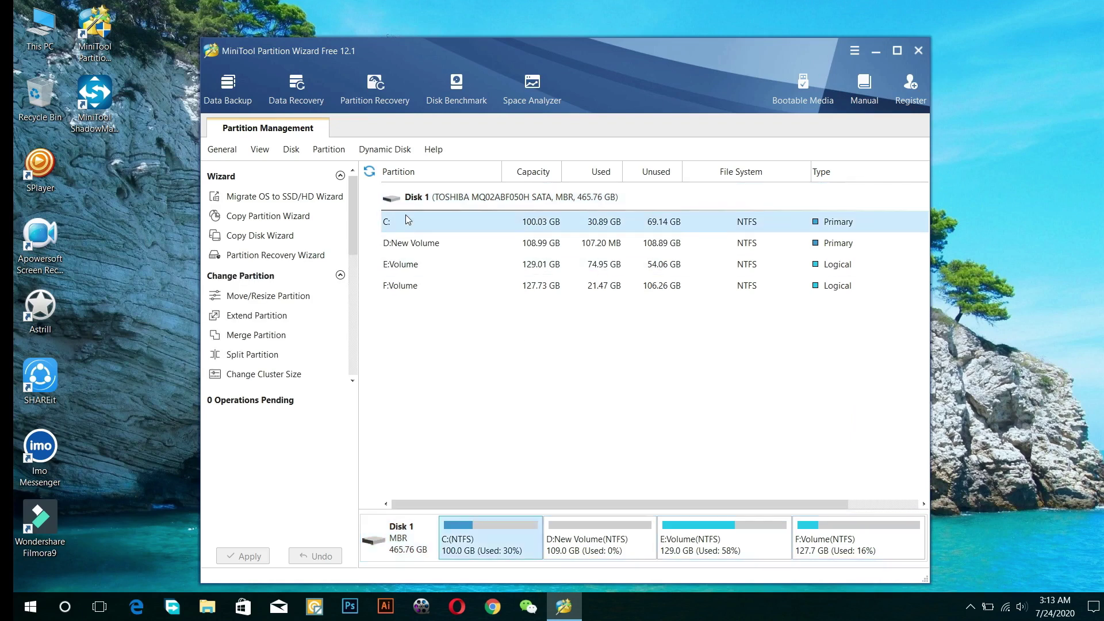
pyautogui.click(407, 243)
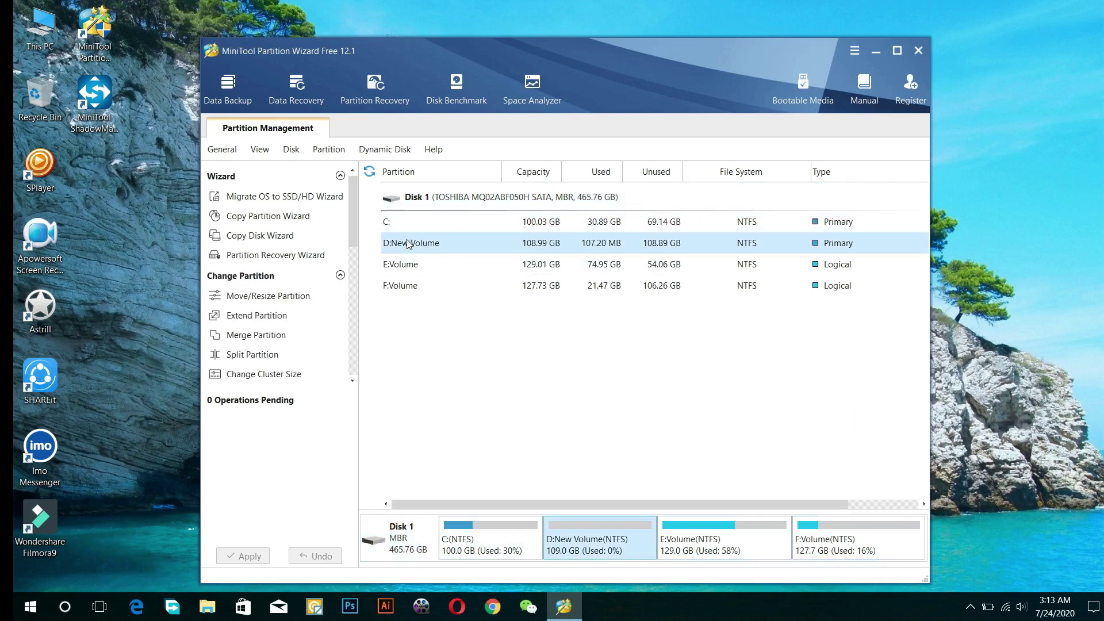
pyautogui.click(406, 225)
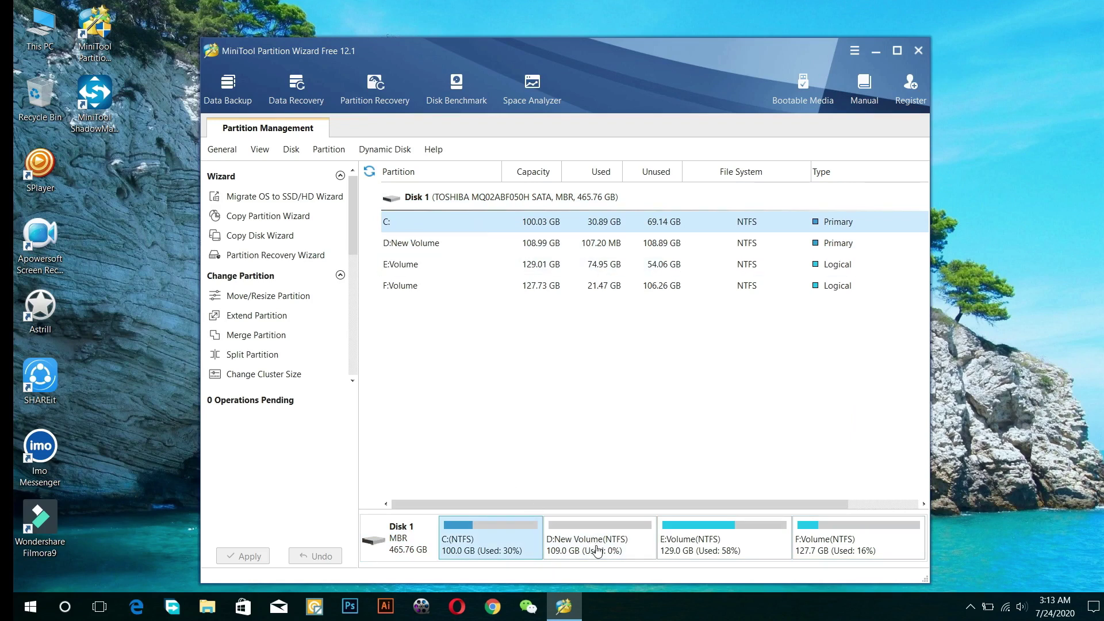
pyautogui.rightClick(434, 224)
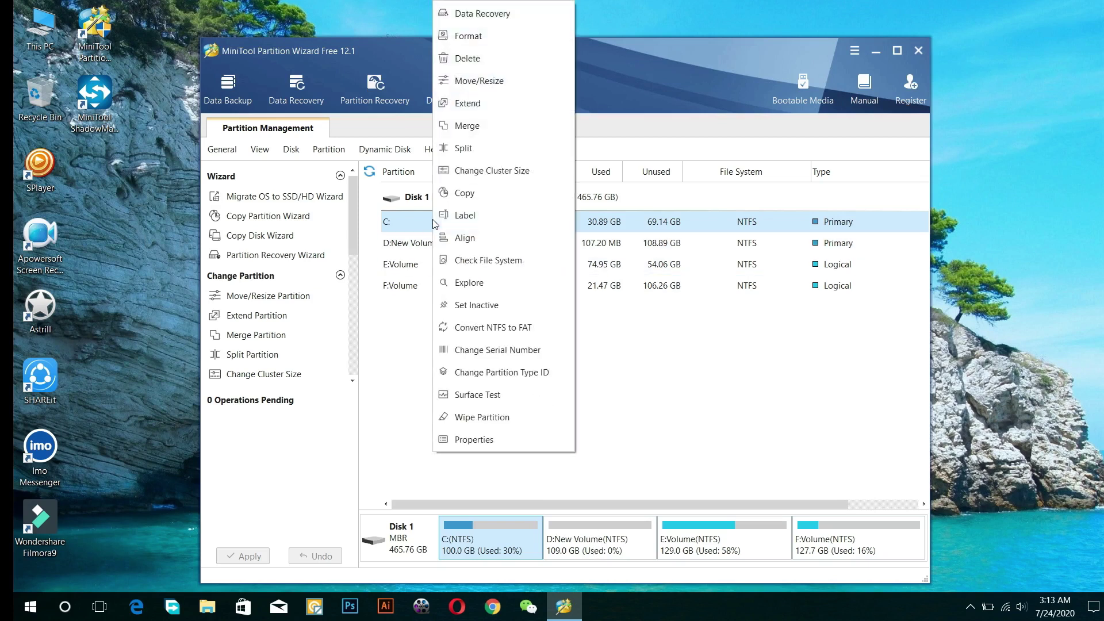
pyautogui.click(475, 106)
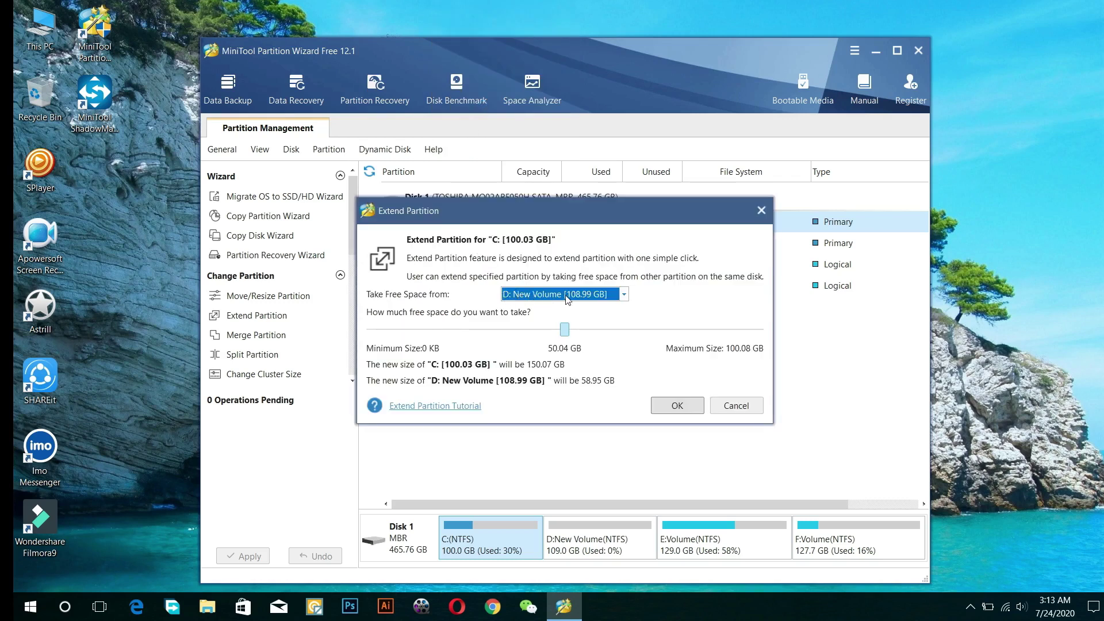
pyautogui.click(624, 295)
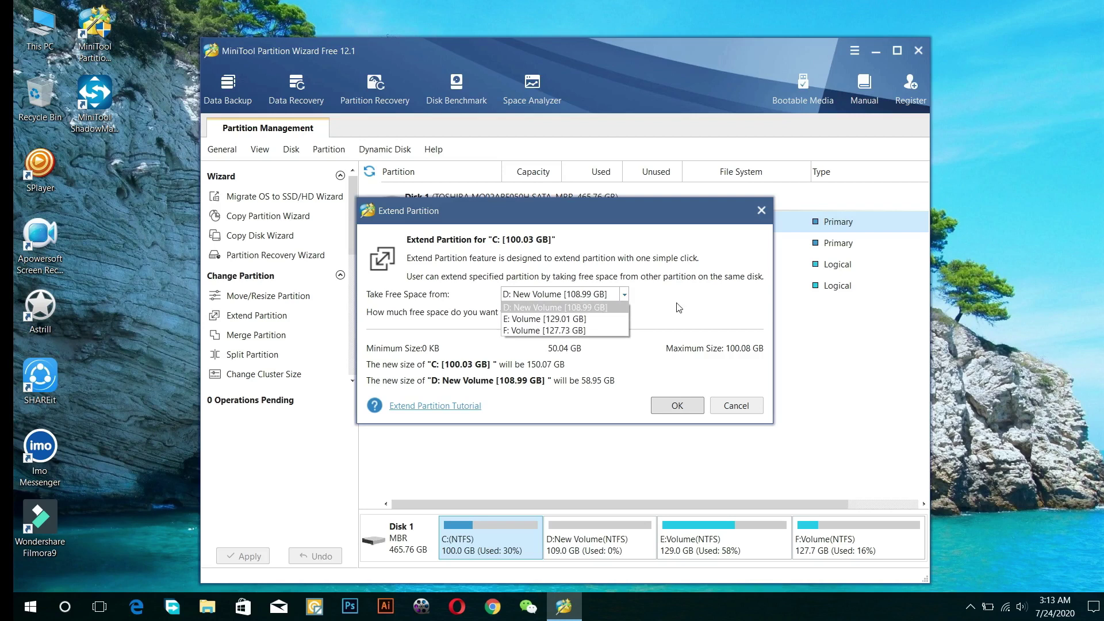
pyautogui.click(603, 308)
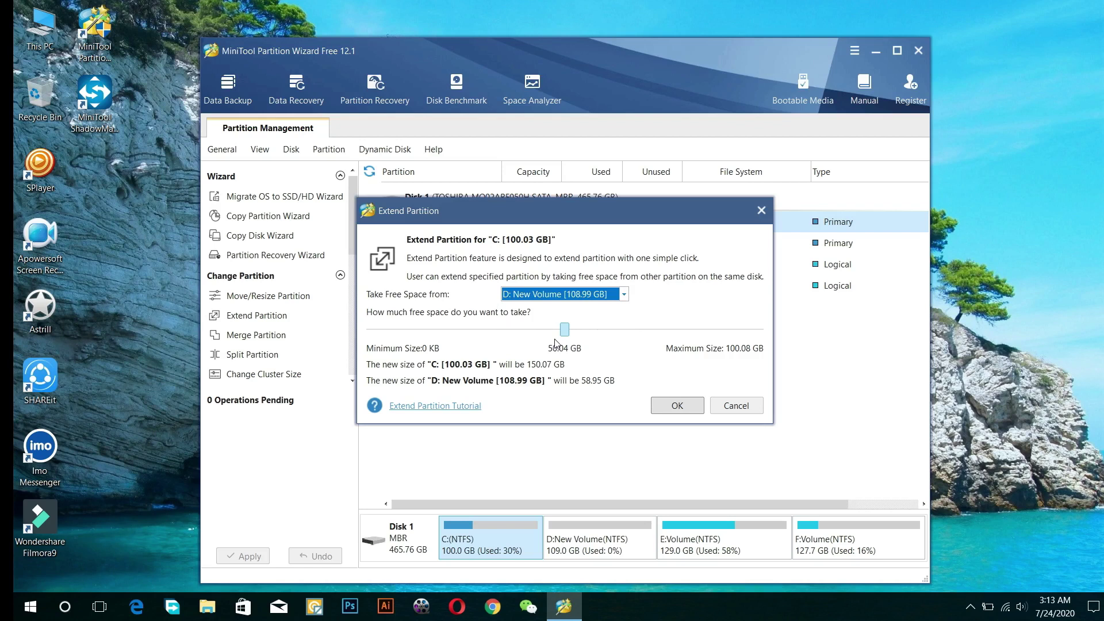
pyautogui.moveTo(563, 331); pyautogui.dragTo(471, 331)
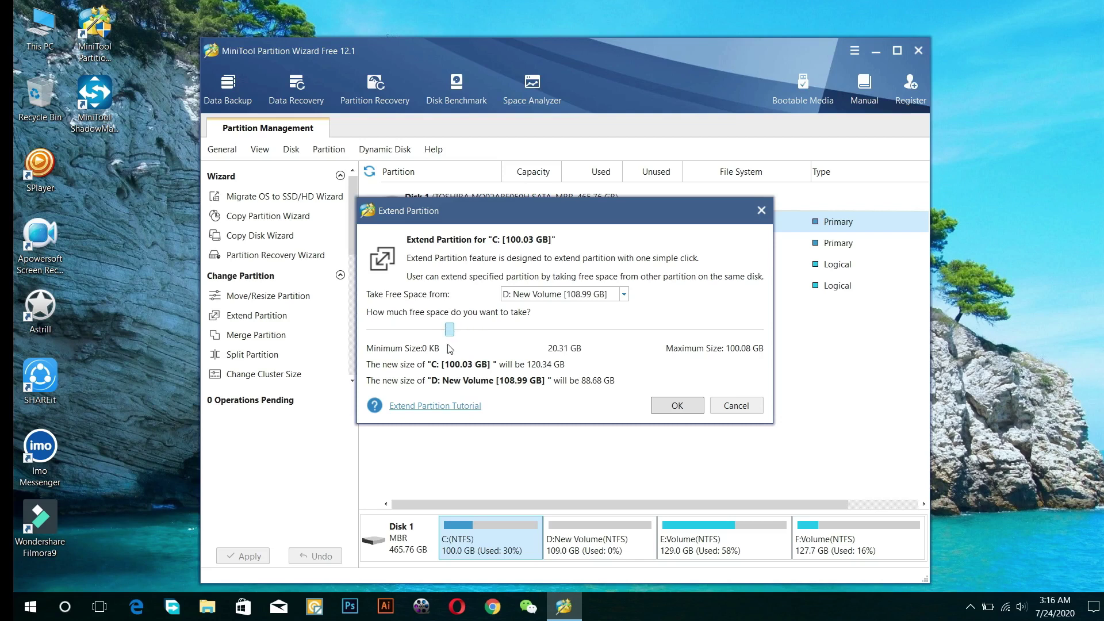
pyautogui.click(675, 406)
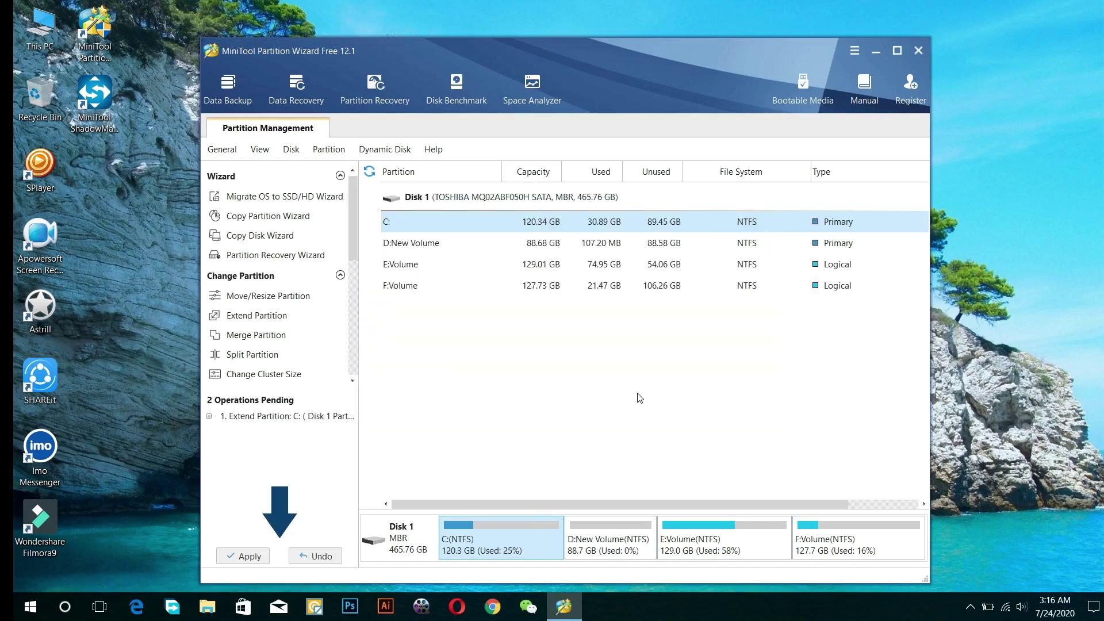
# Step: Apply the pending partition extension to the disk and dismiss the completion message
pyautogui.click(256, 558)
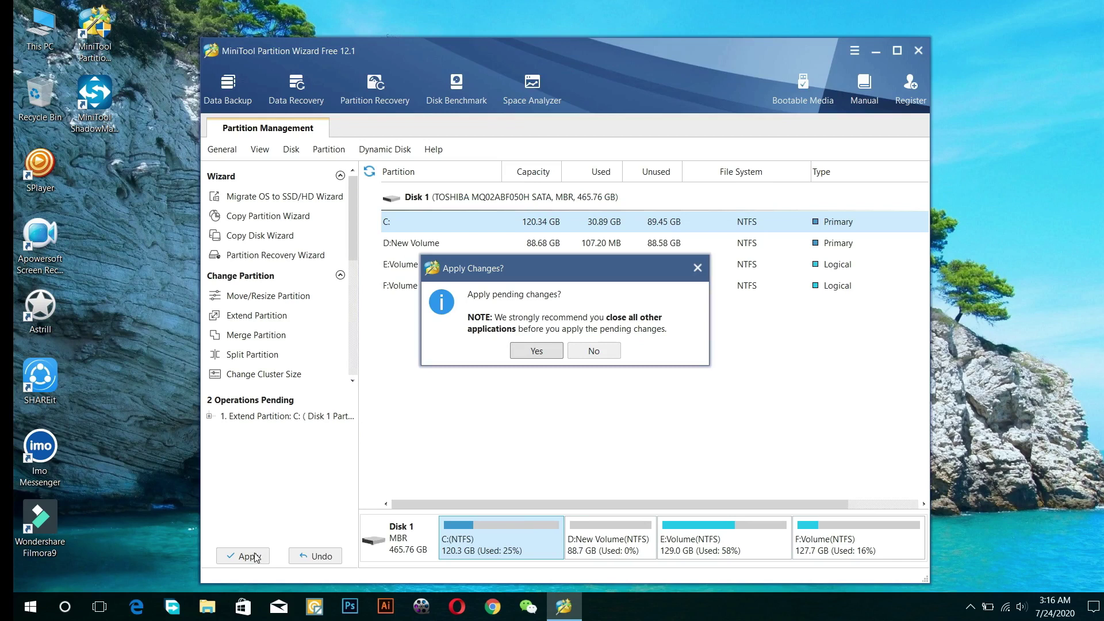
pyautogui.click(523, 349)
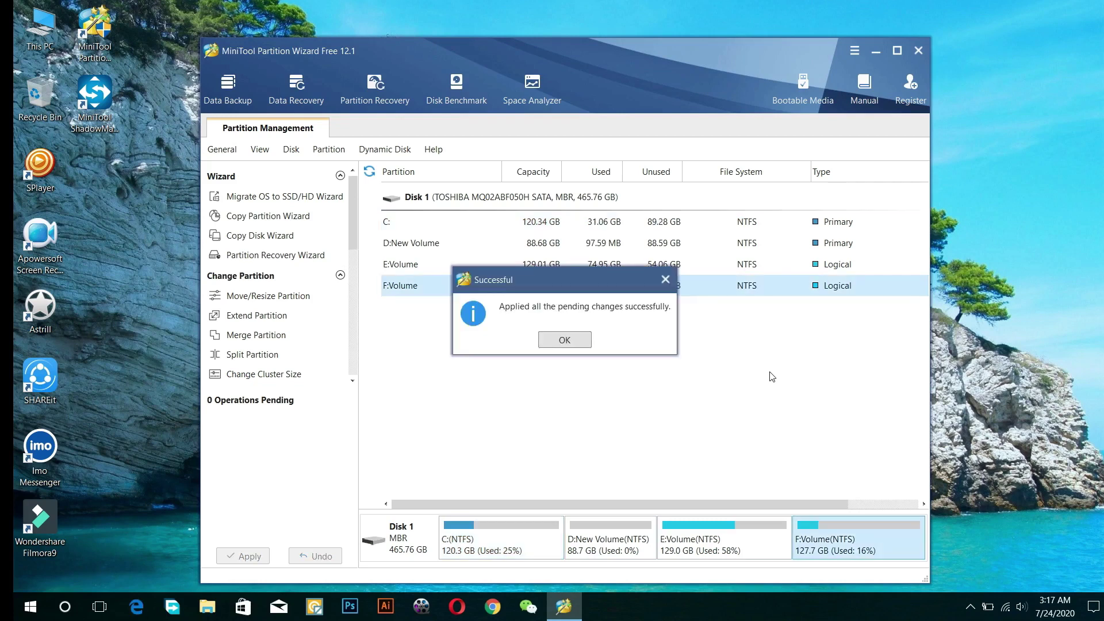
pyautogui.click(564, 340)
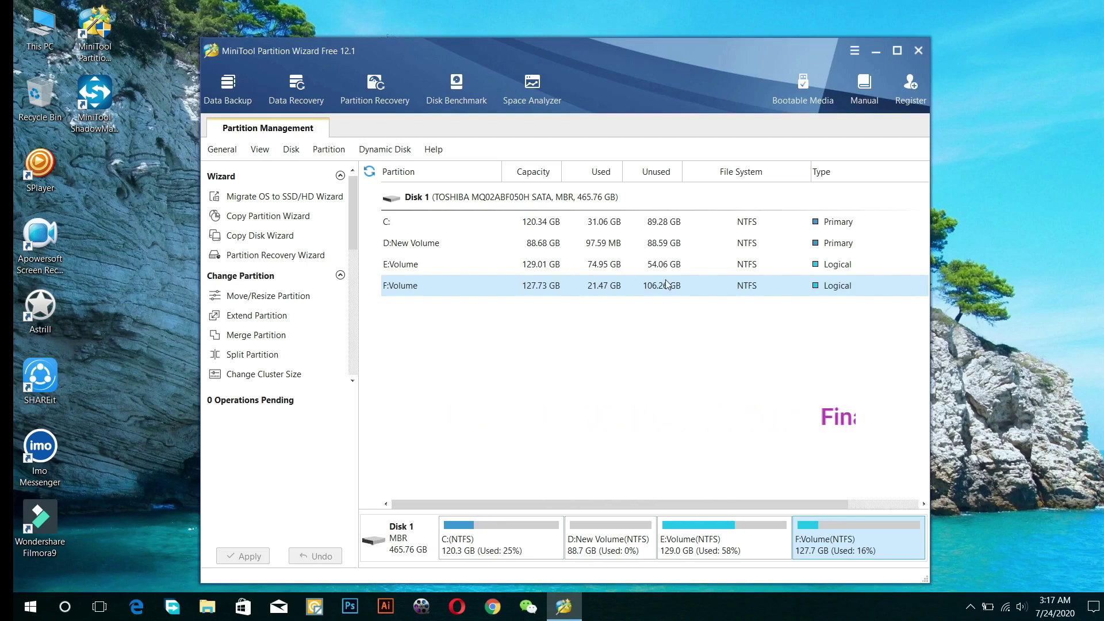
# Step: Quit MiniTool Partition Wizard and check the sizes of drives C and D in This PC
pyautogui.click(916, 55)
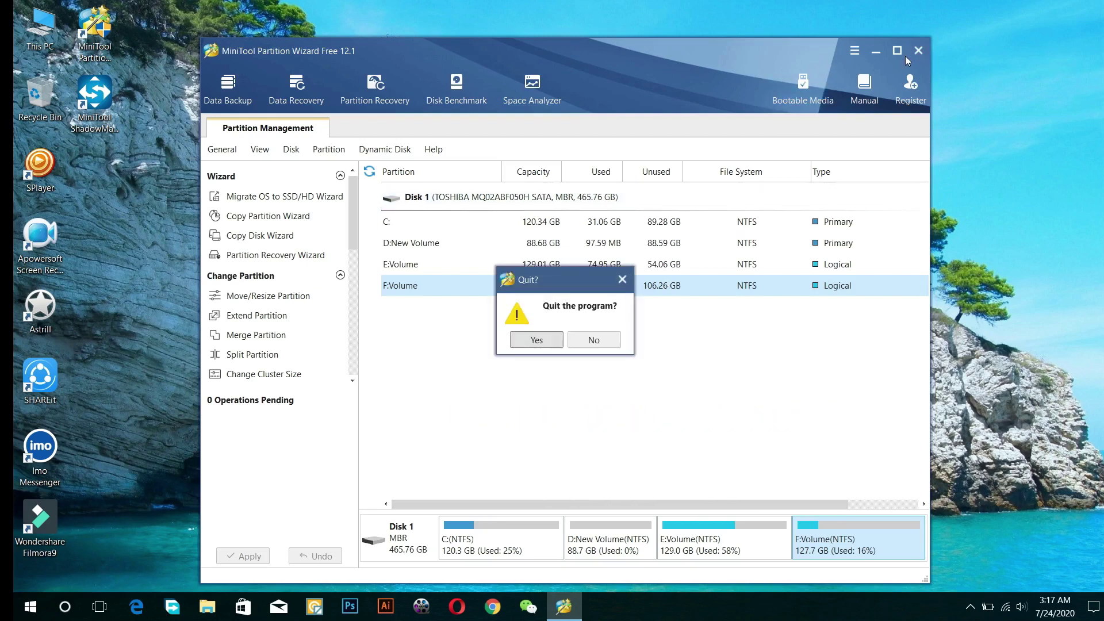
pyautogui.click(536, 340)
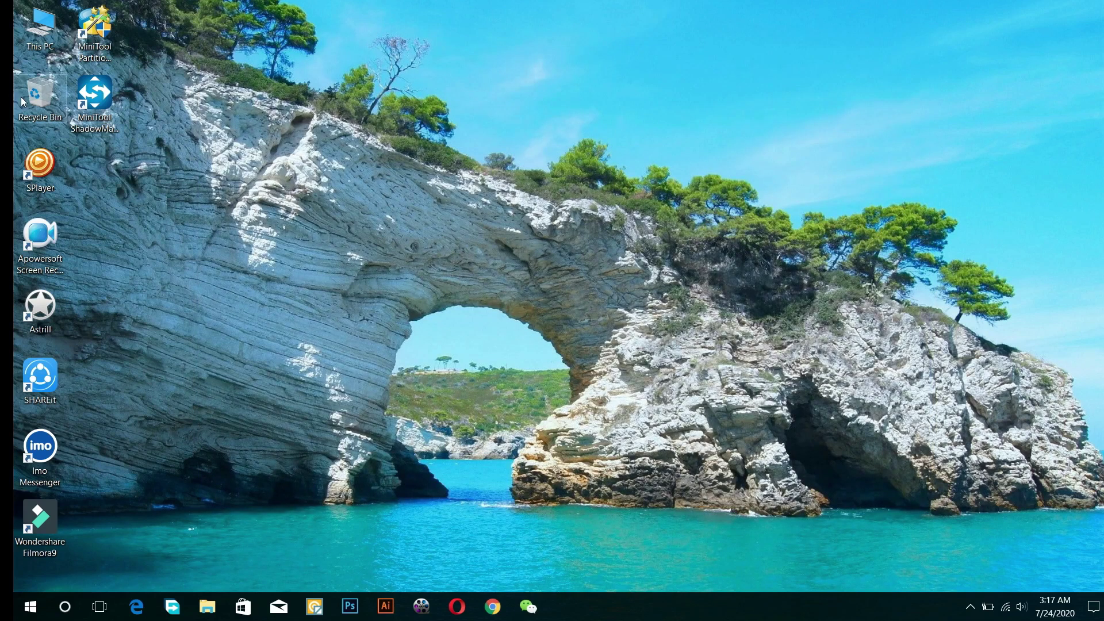
pyautogui.doubleClick(17, 39)
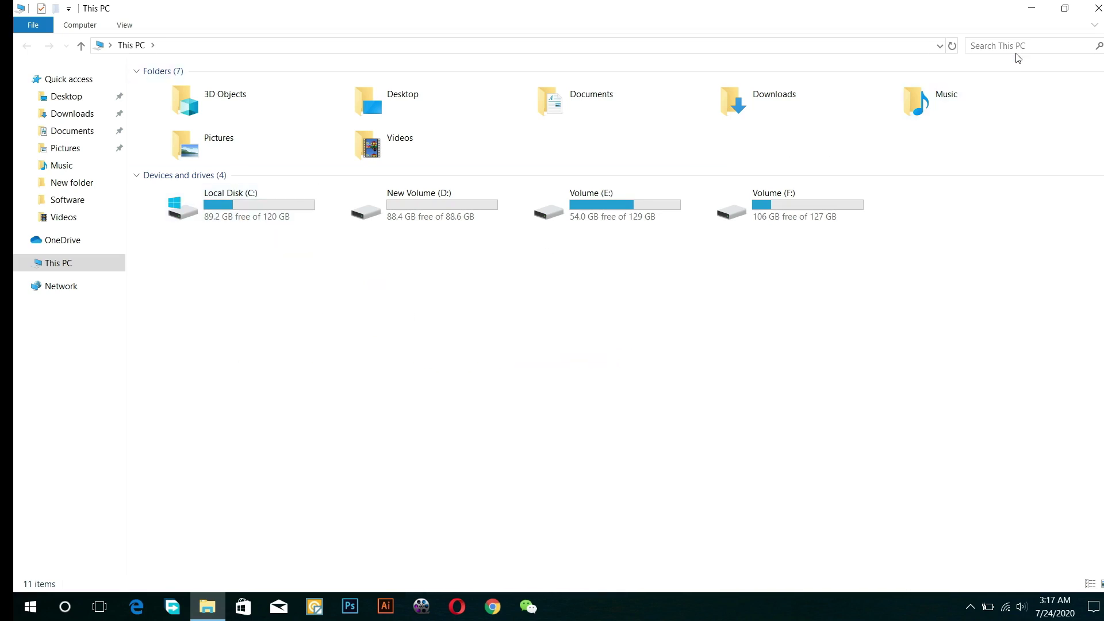
pyautogui.click(1097, 8)
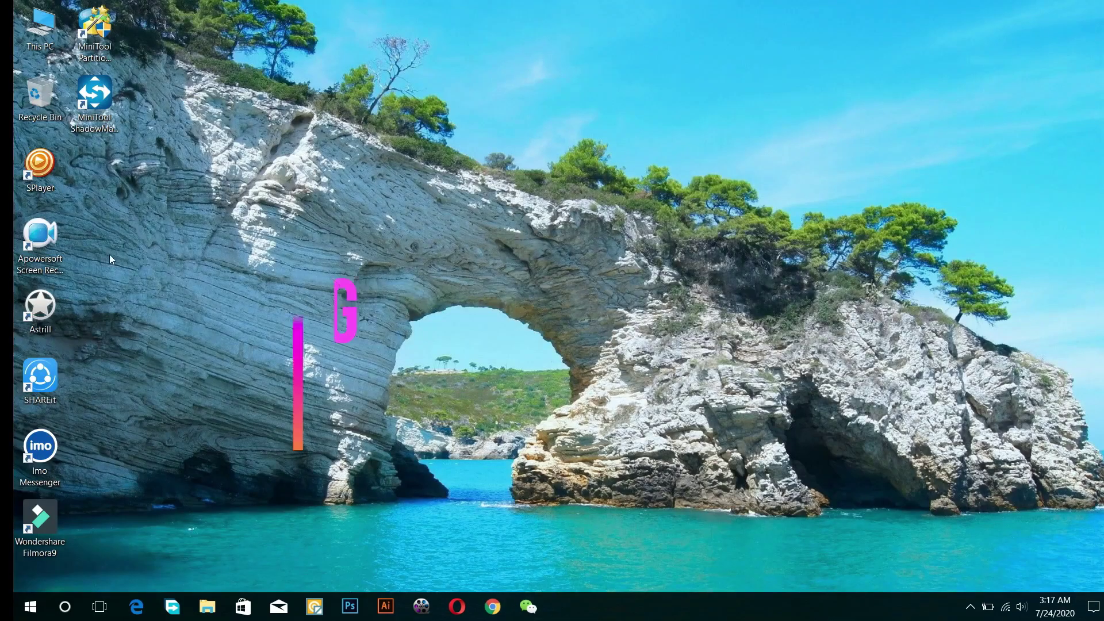